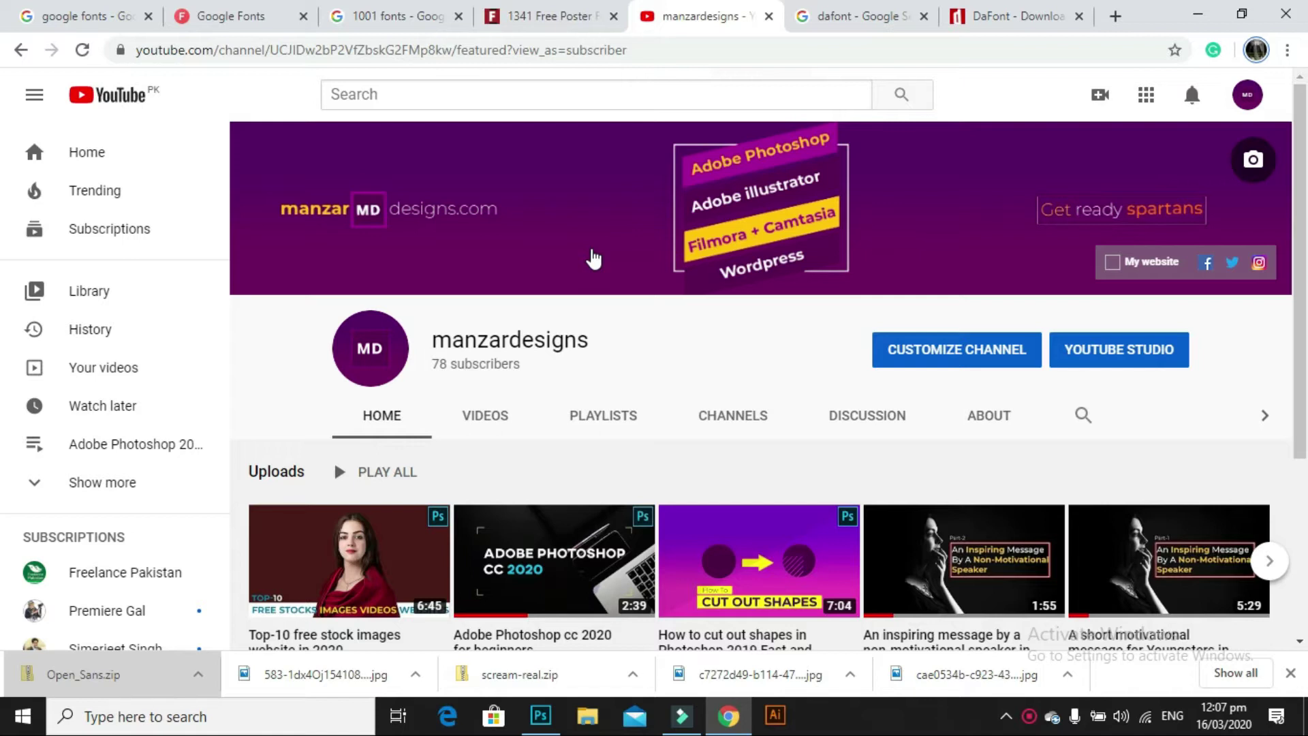
Step: Scroll the YouTube channel page, then bring the Photoshop document with the font list to the front
{"action": "scroll", "coordinate": [361, 422], "scroll_direction": "down", "scroll_amount": 2}
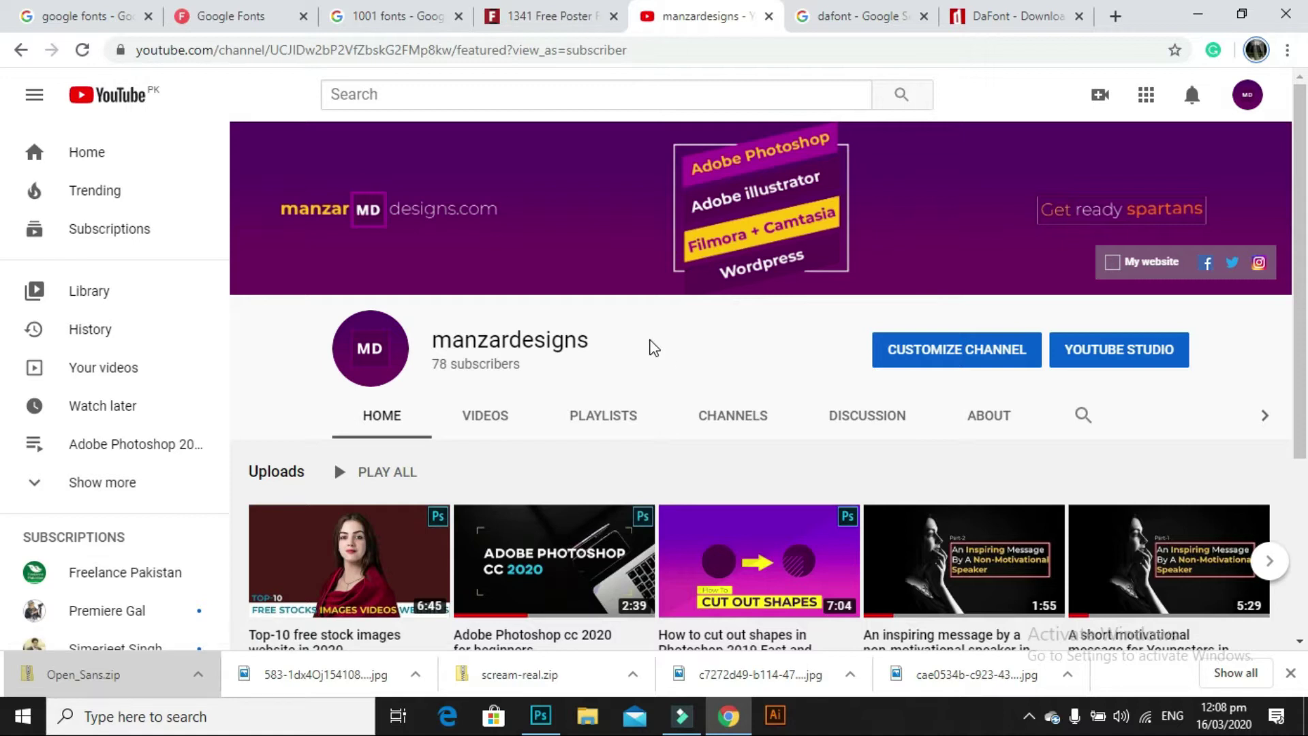
{"action": "left_click", "coordinate": [540, 715]}
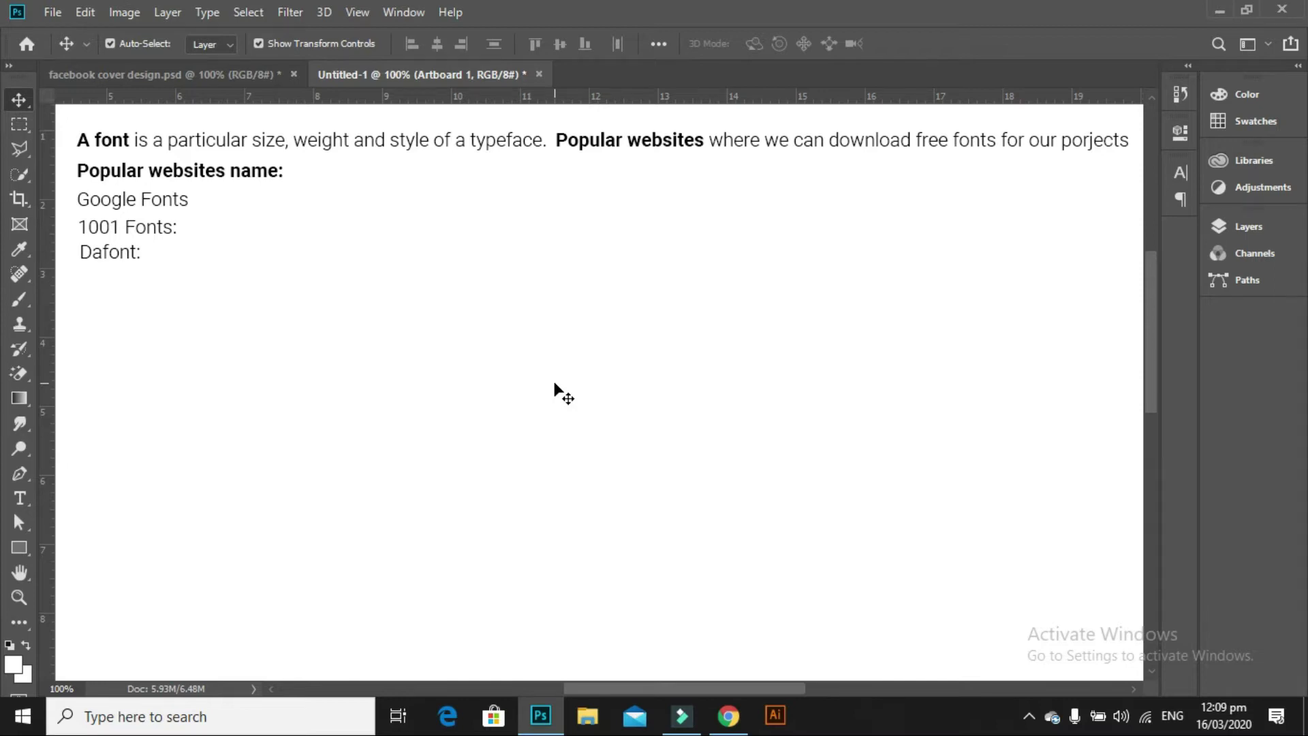
Step: Return to Chrome's Google search results for 'google fonts'
{"action": "left_click", "coordinate": [729, 715]}
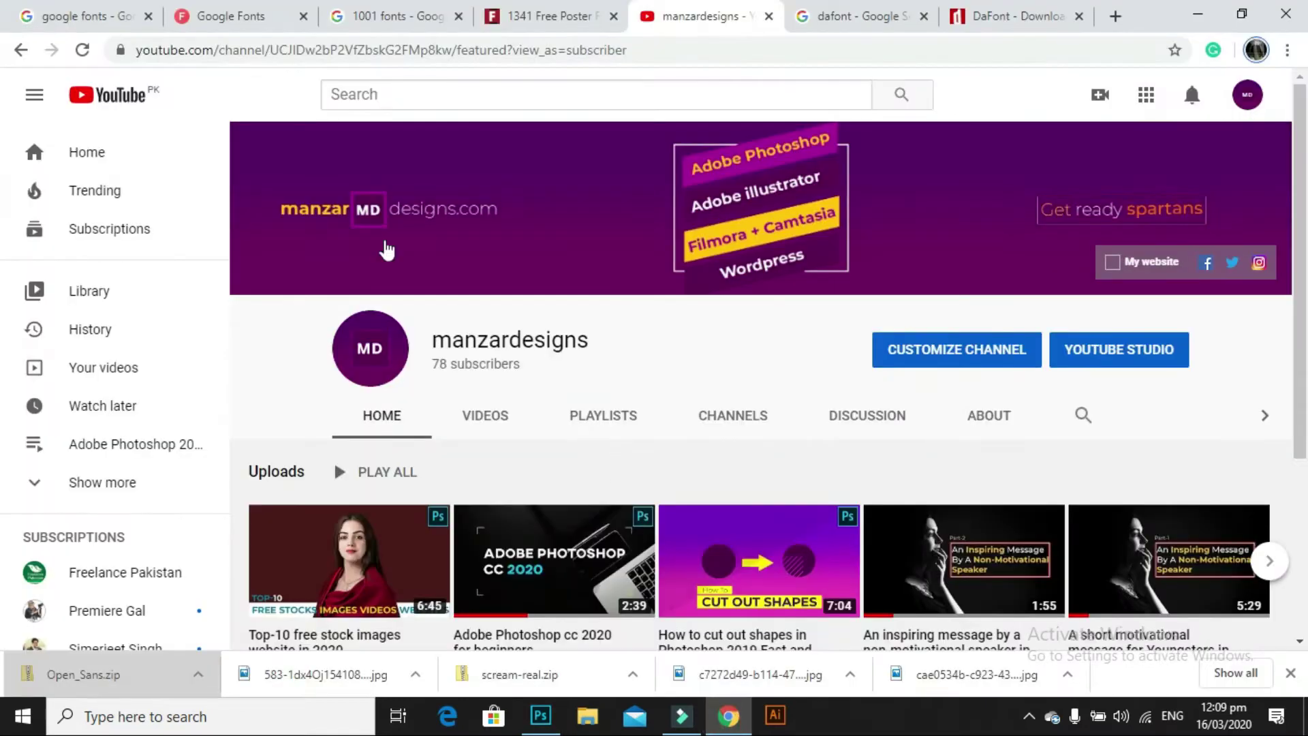
{"action": "left_click", "coordinate": [104, 19]}
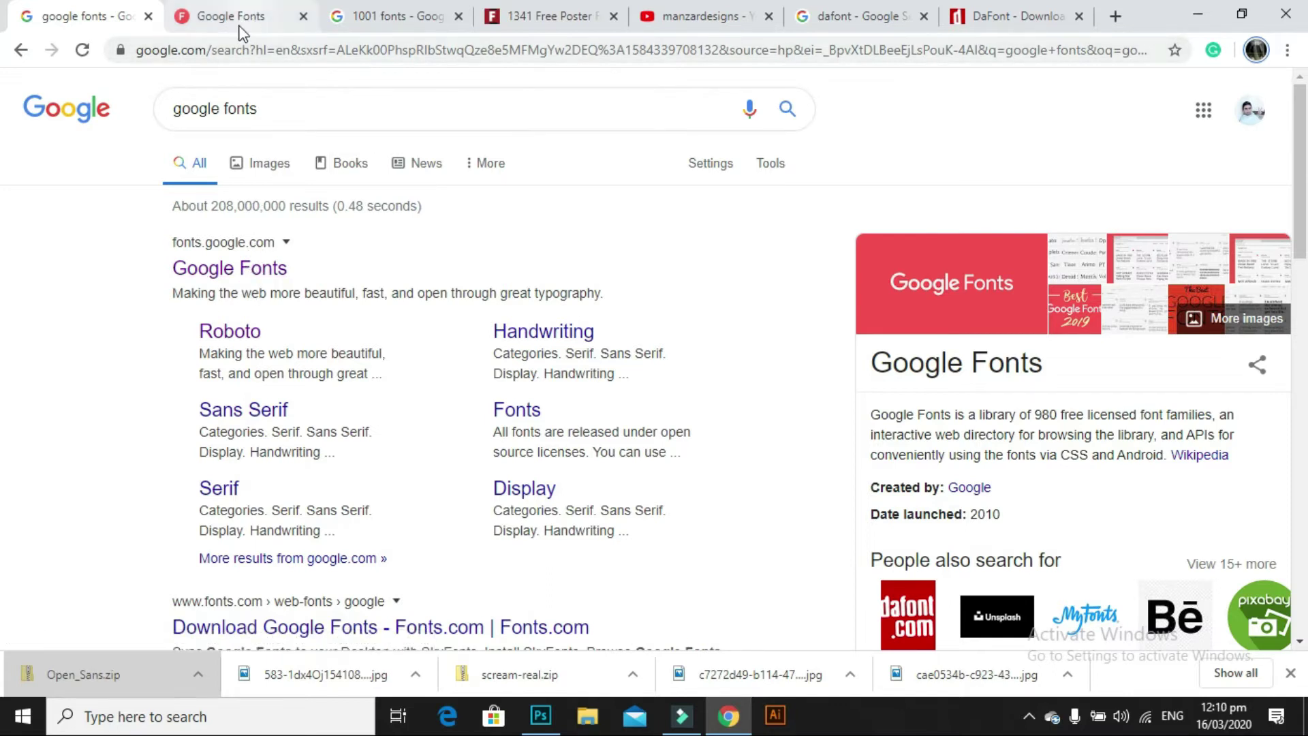
Step: Show the Google Fonts catalog of 996 families from the top, with the preview-text options
{"action": "left_click", "coordinate": [219, 18]}
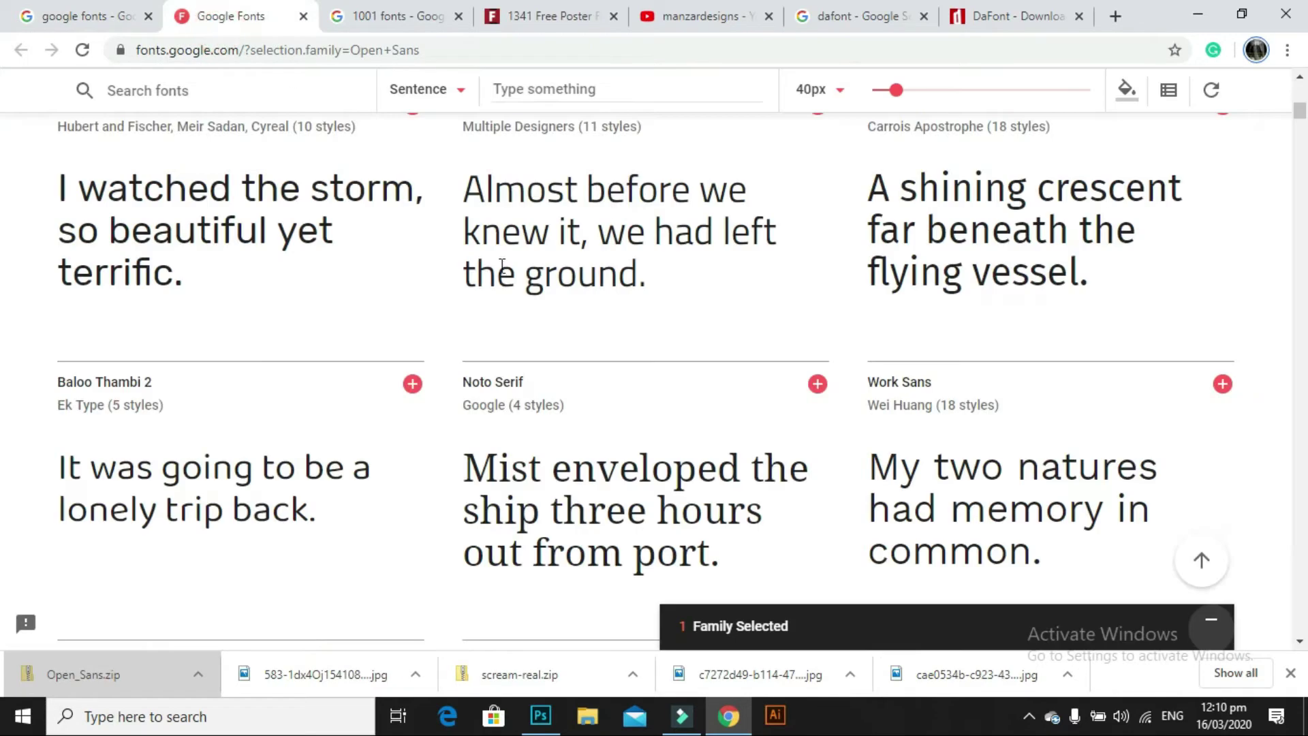
{"action": "scroll", "coordinate": [532, 287], "scroll_direction": "up", "scroll_amount": 10}
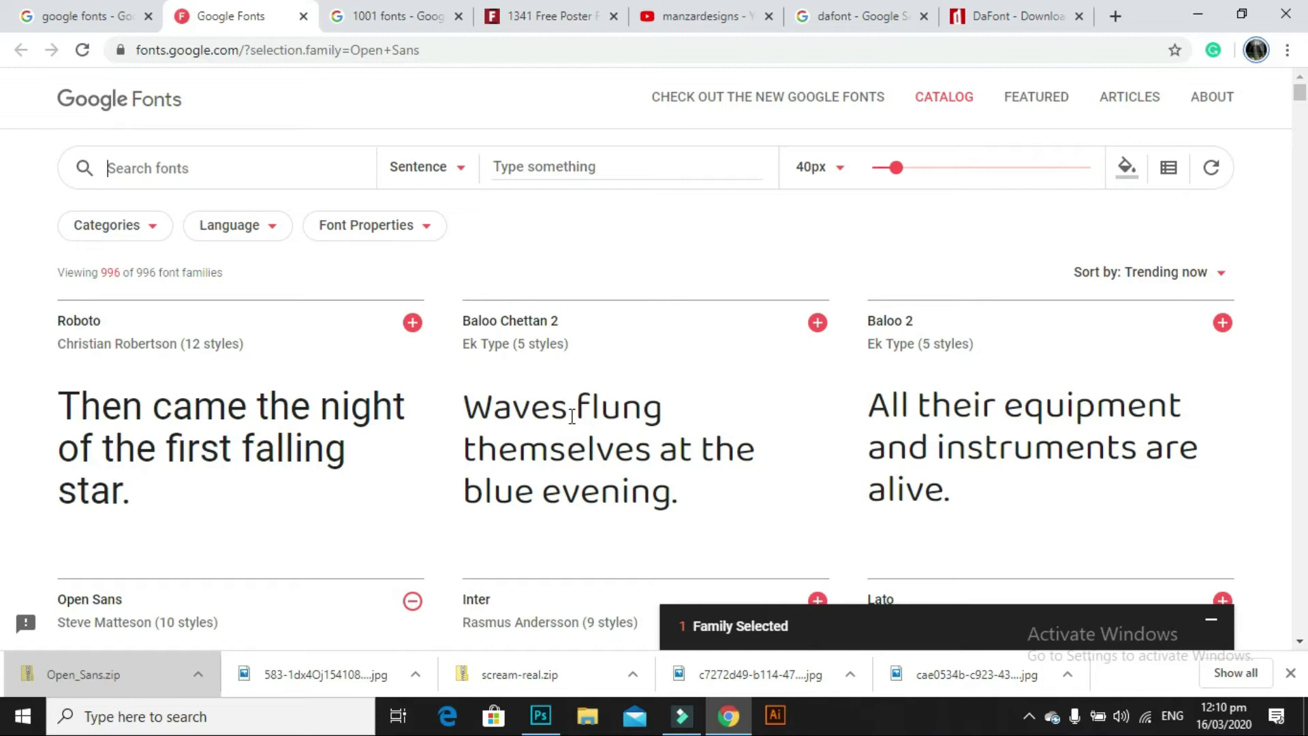
{"action": "left_click", "coordinate": [462, 174]}
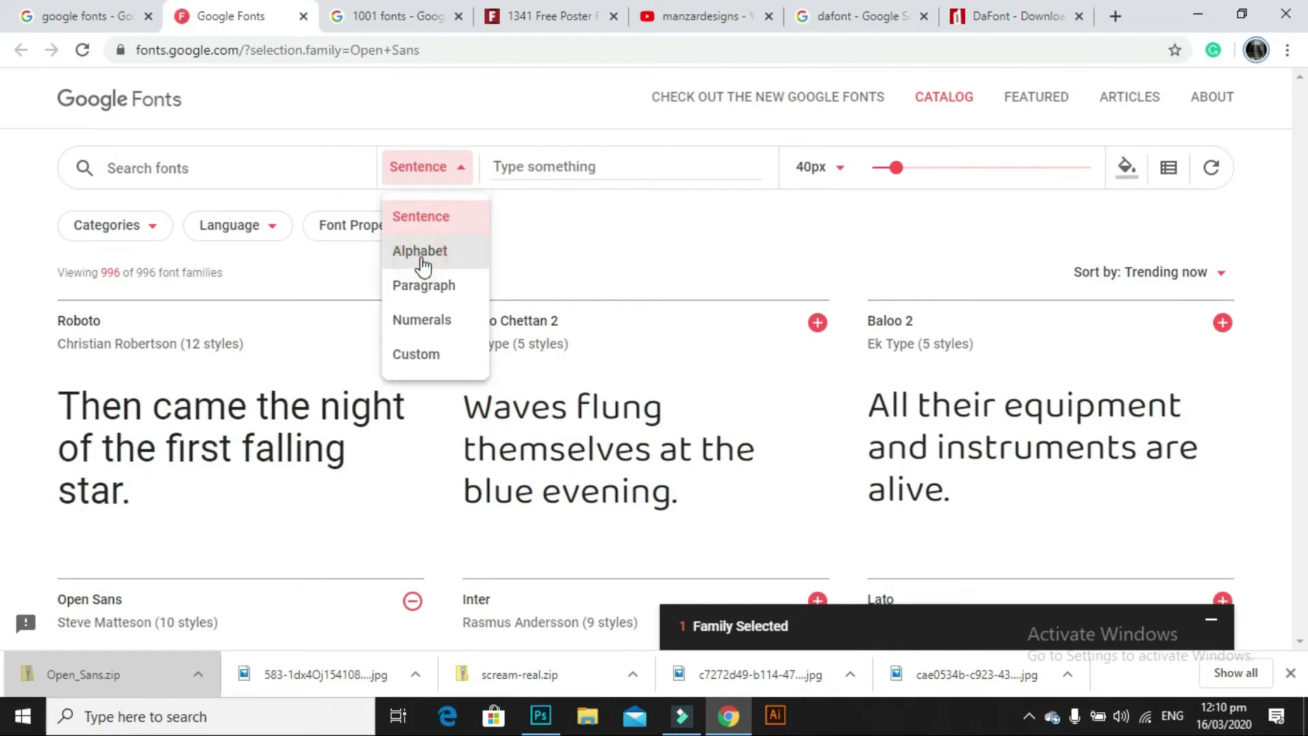
Step: Preview the catalog with the Alphabet sample, then with Paragraph text
{"action": "left_click", "coordinate": [421, 262]}
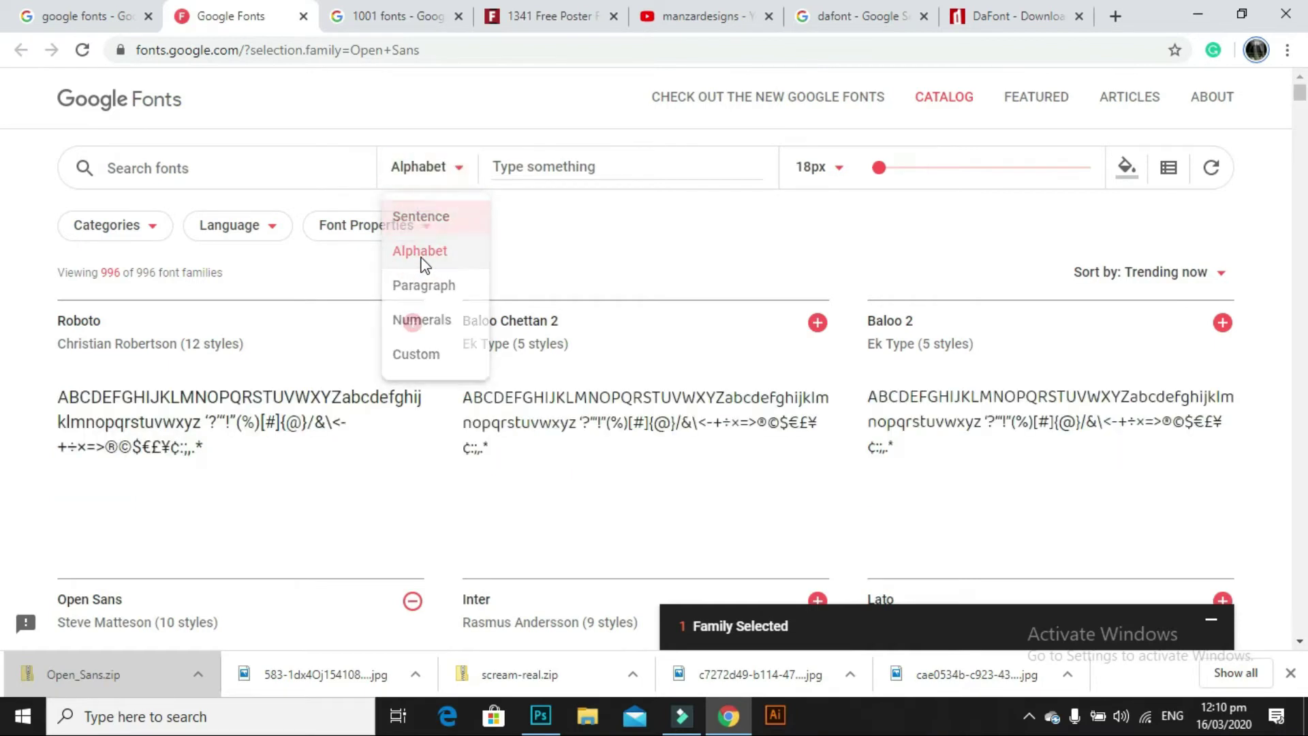
{"action": "left_click", "coordinate": [462, 176]}
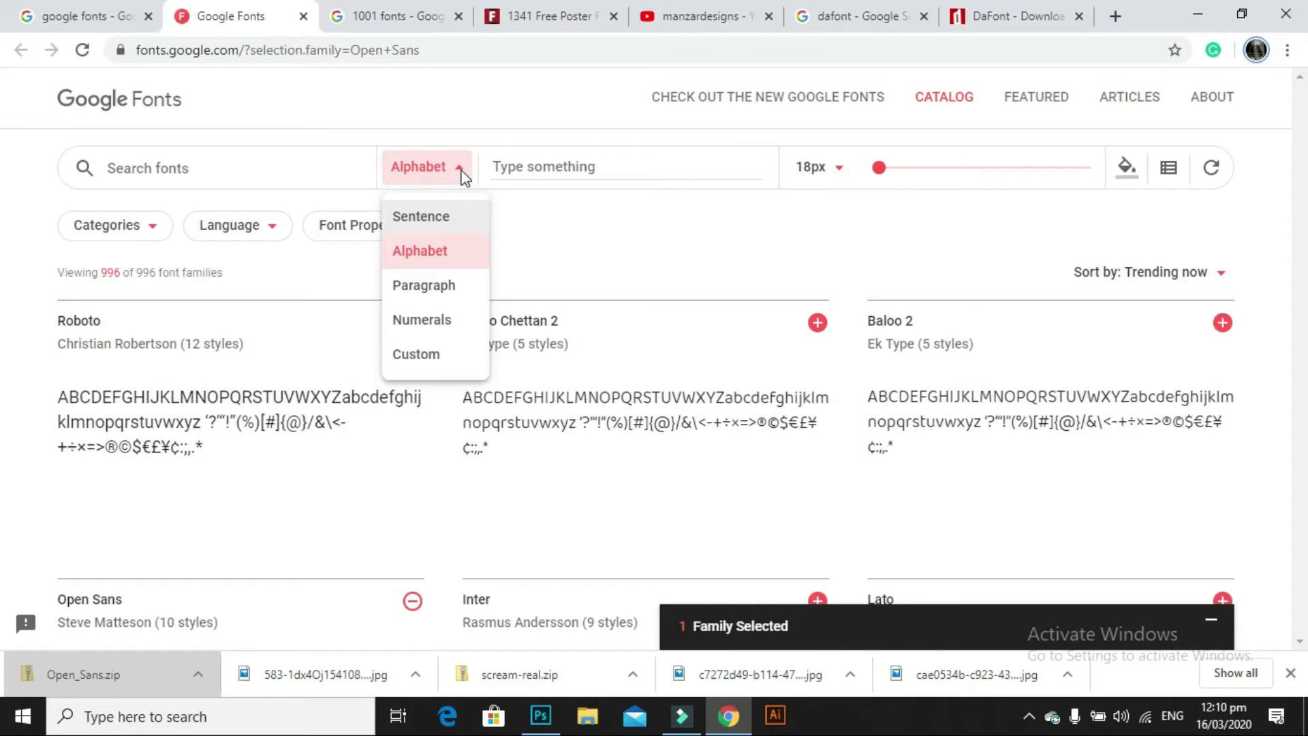
{"action": "left_click", "coordinate": [426, 287]}
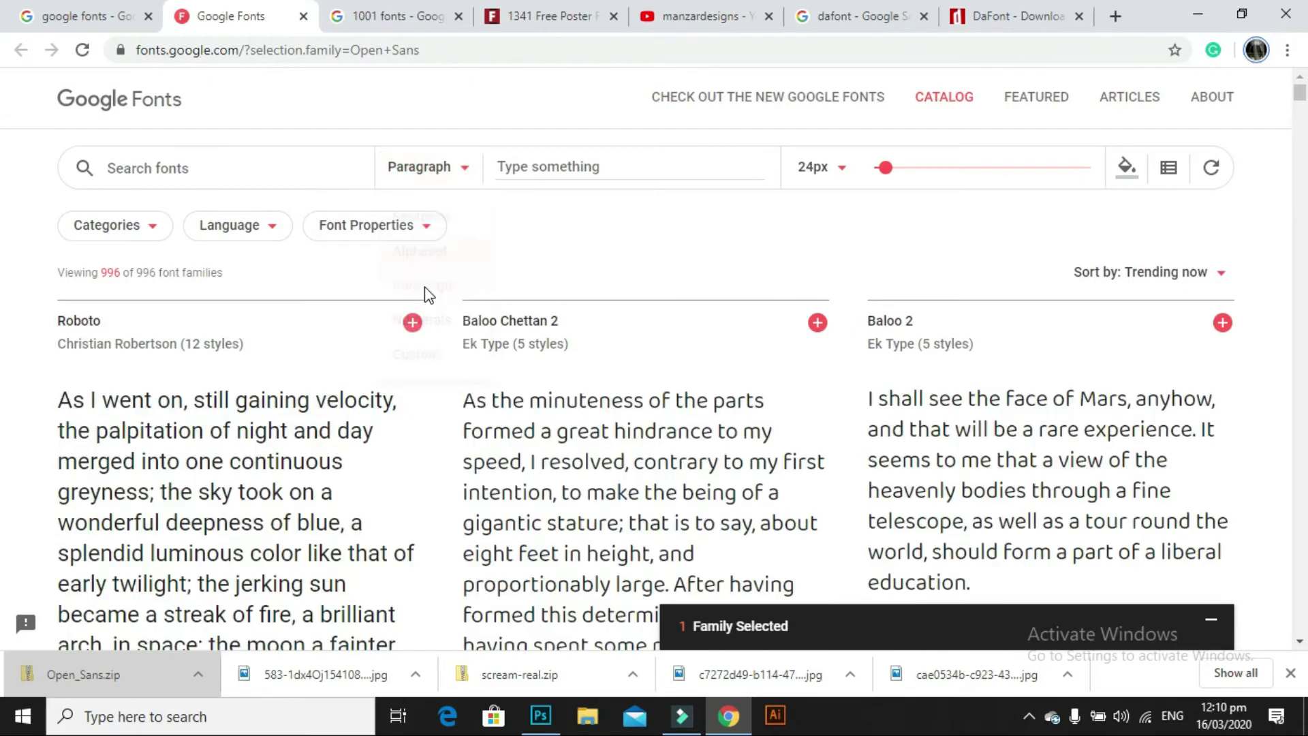
{"action": "scroll", "coordinate": [518, 327], "scroll_direction": "down", "scroll_amount": 6}
{"action": "scroll", "coordinate": [545, 337], "scroll_direction": "down", "scroll_amount": 7}
{"action": "scroll", "coordinate": [545, 337], "scroll_direction": "down", "scroll_amount": 10}
{"action": "scroll", "coordinate": [545, 337], "scroll_direction": "up", "scroll_amount": 15}
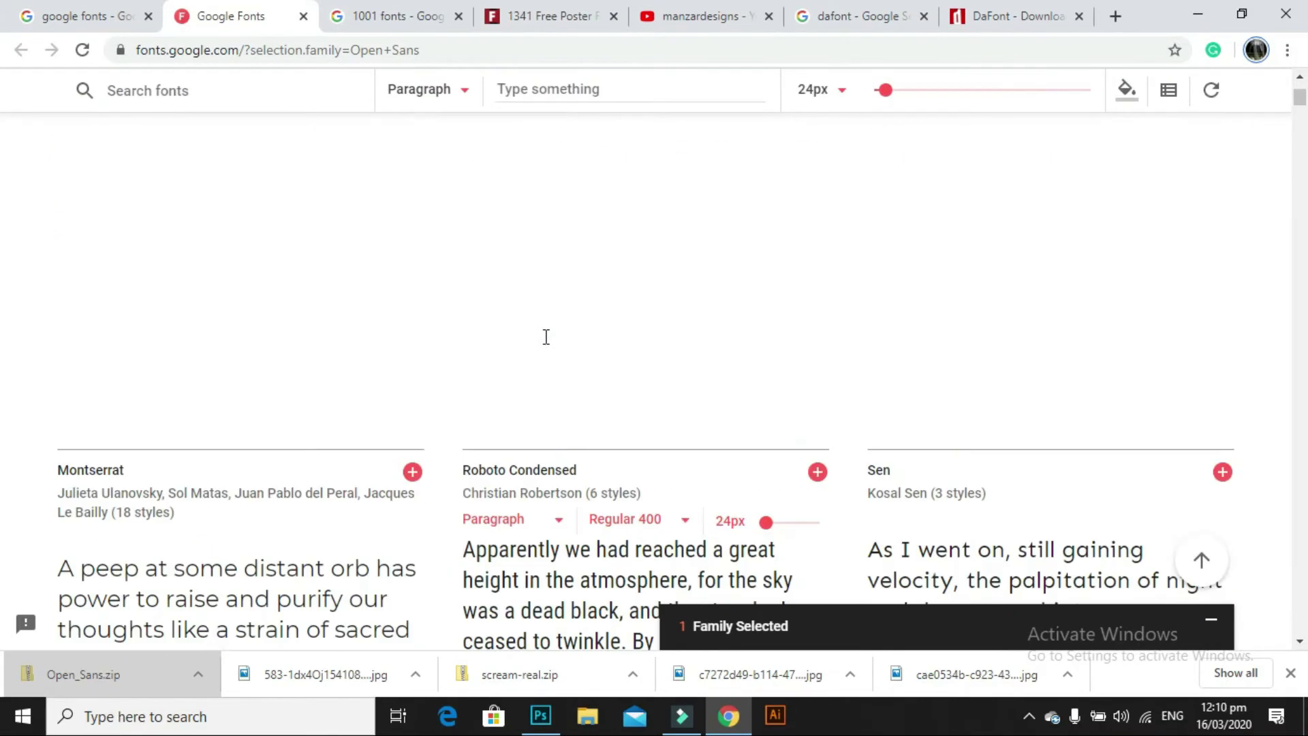
{"action": "scroll", "coordinate": [546, 336], "scroll_direction": "up", "scroll_amount": 10}
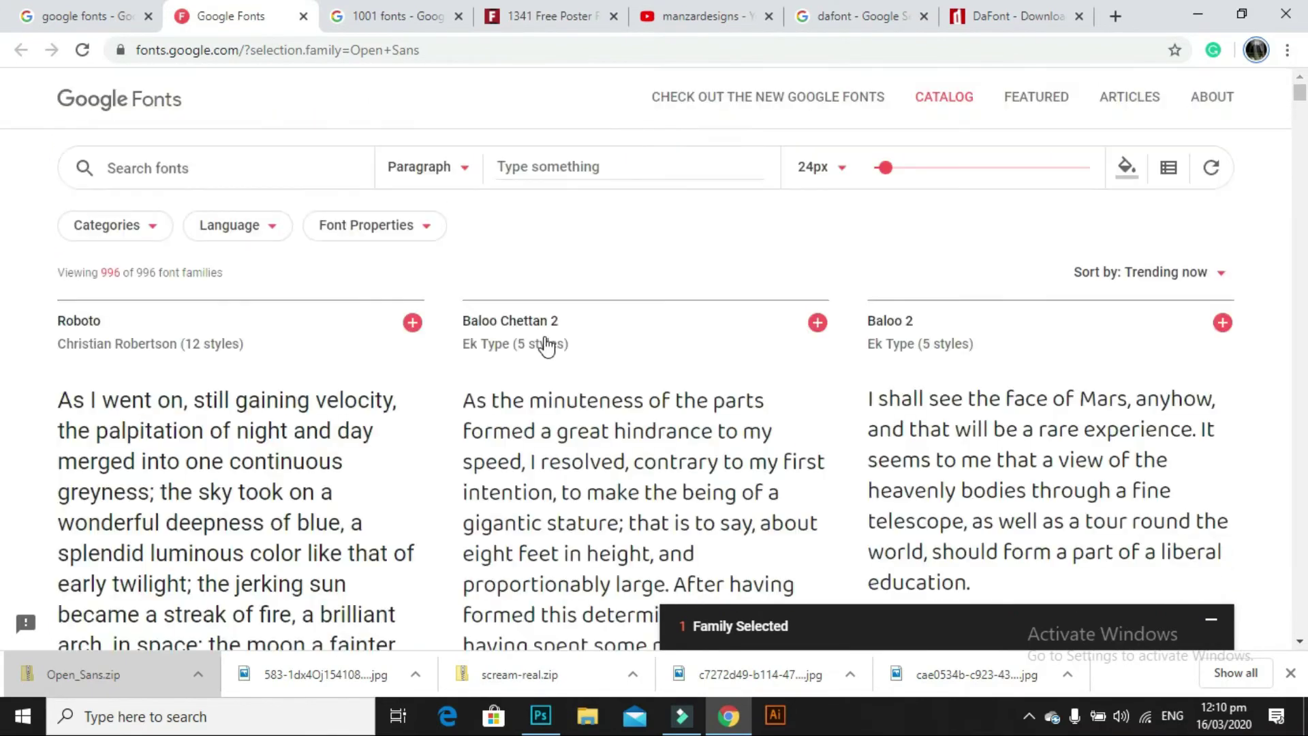
Step: Try the Numerals preview, then switch the previews back to Paragraph text
{"action": "left_click", "coordinate": [465, 171]}
{"action": "left_click", "coordinate": [424, 318]}
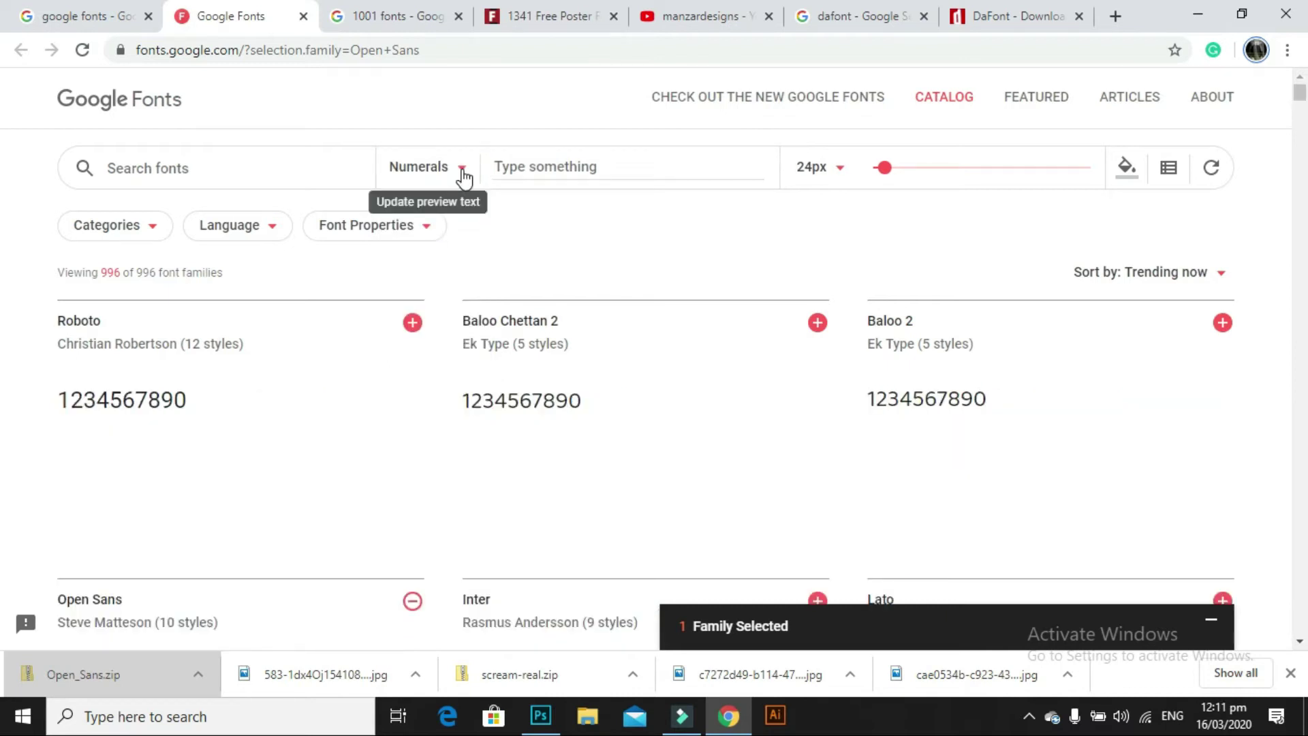
{"action": "scroll", "coordinate": [687, 390], "scroll_direction": "down", "scroll_amount": 7}
{"action": "scroll", "coordinate": [592, 400], "scroll_direction": "down", "scroll_amount": 5}
{"action": "scroll", "coordinate": [474, 402], "scroll_direction": "up", "scroll_amount": 15}
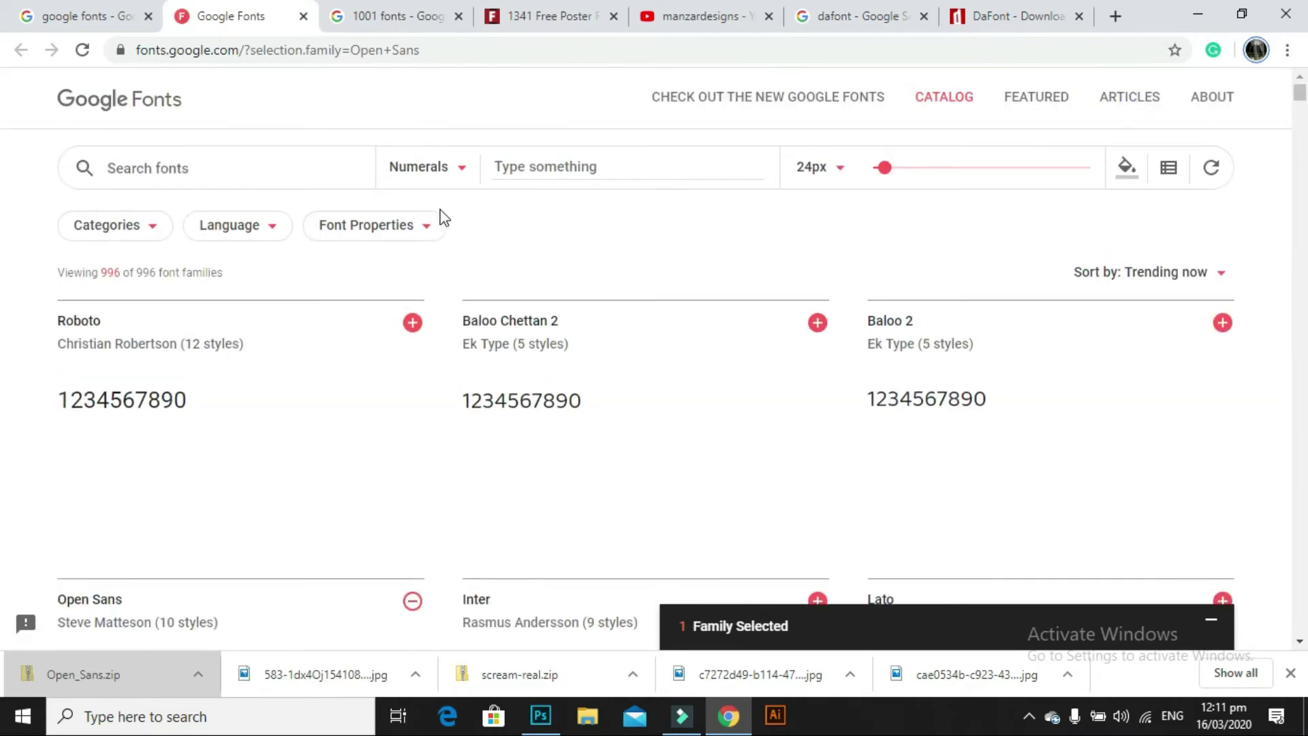
{"action": "left_click", "coordinate": [460, 167]}
{"action": "left_click", "coordinate": [421, 286]}
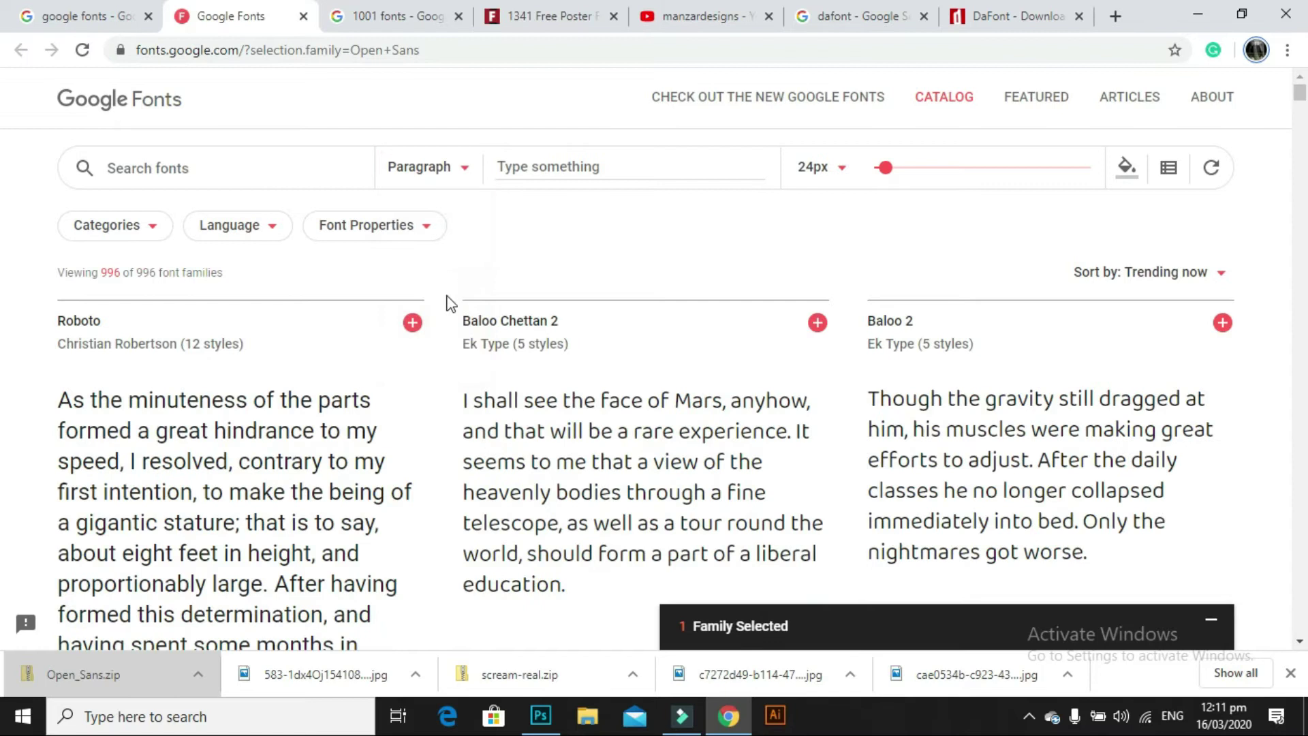
{"action": "left_click", "coordinate": [569, 167]}
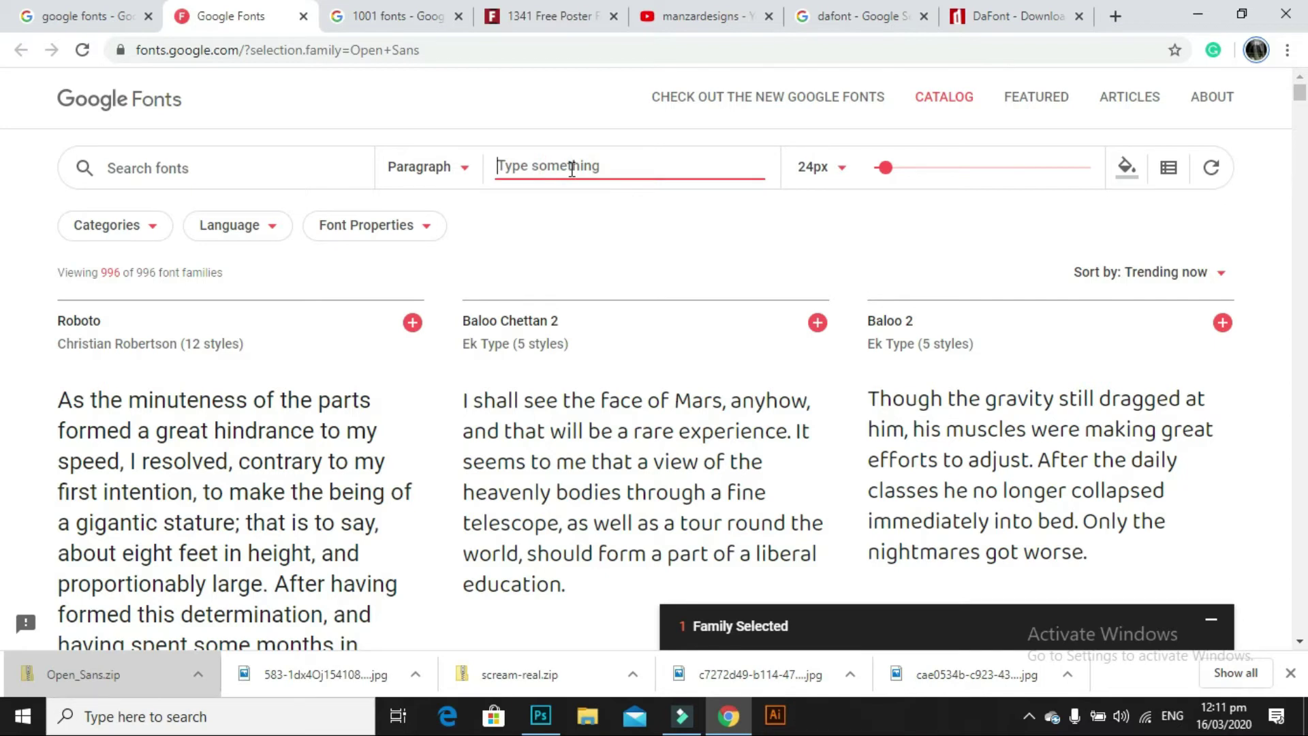
Step: Preview every family with a custom sentence giving the presenter's name, resized to 28px
{"action": "type", "text": "My na"}
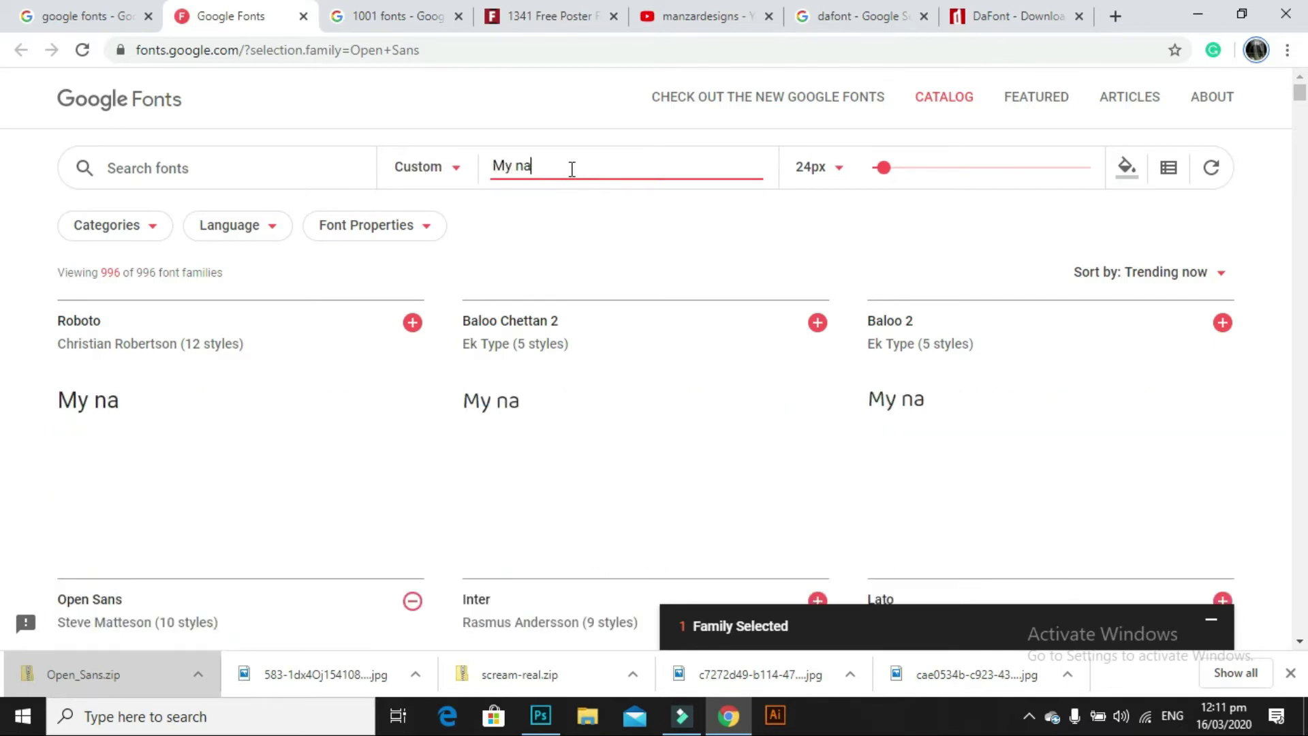
{"action": "type", "text": "me is Manzar Khan"}
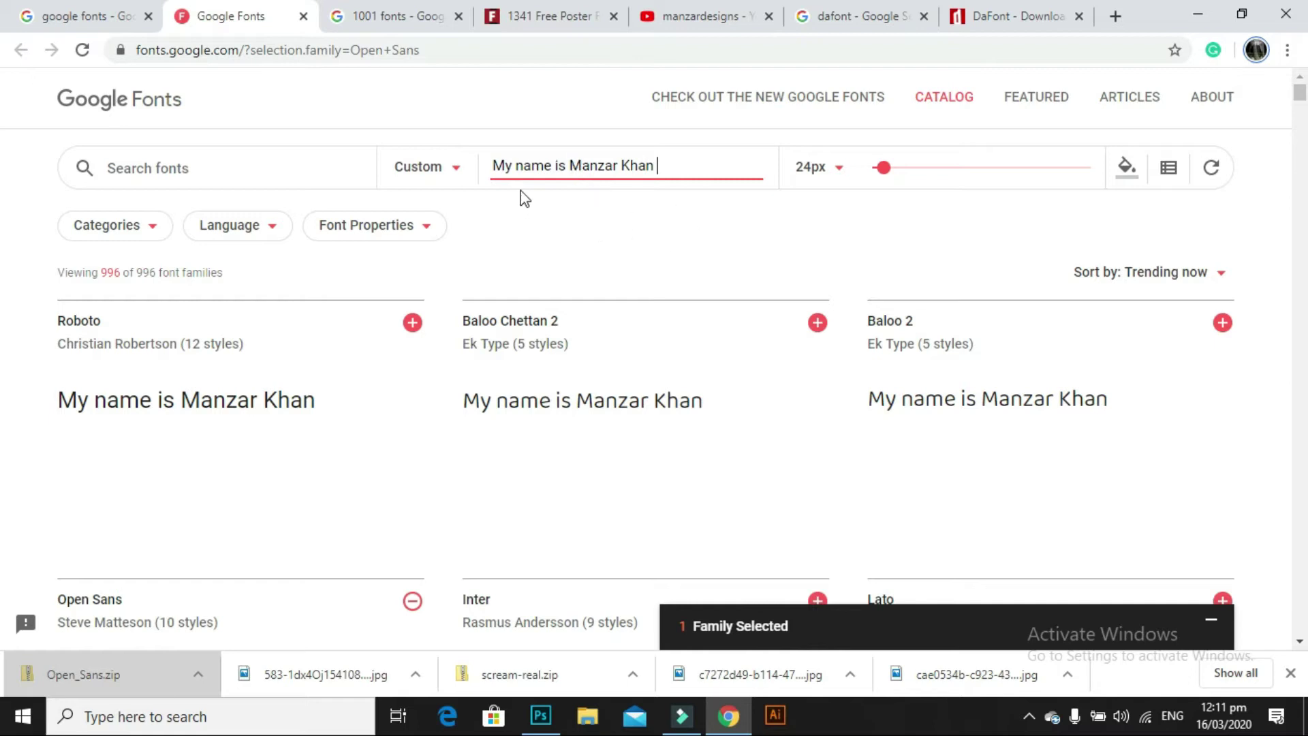
{"action": "scroll", "coordinate": [291, 257], "scroll_direction": "down", "scroll_amount": 5}
{"action": "scroll", "coordinate": [298, 280], "scroll_direction": "down", "scroll_amount": 4}
{"action": "scroll", "coordinate": [640, 350], "scroll_direction": "down", "scroll_amount": 4}
{"action": "scroll", "coordinate": [472, 320], "scroll_direction": "down", "scroll_amount": 4}
{"action": "scroll", "coordinate": [631, 293], "scroll_direction": "down", "scroll_amount": 5}
{"action": "scroll", "coordinate": [547, 318], "scroll_direction": "down", "scroll_amount": 2}
{"action": "scroll", "coordinate": [546, 338], "scroll_direction": "down", "scroll_amount": 4}
{"action": "scroll", "coordinate": [554, 339], "scroll_direction": "down", "scroll_amount": 5}
{"action": "scroll", "coordinate": [552, 339], "scroll_direction": "up", "scroll_amount": 20}
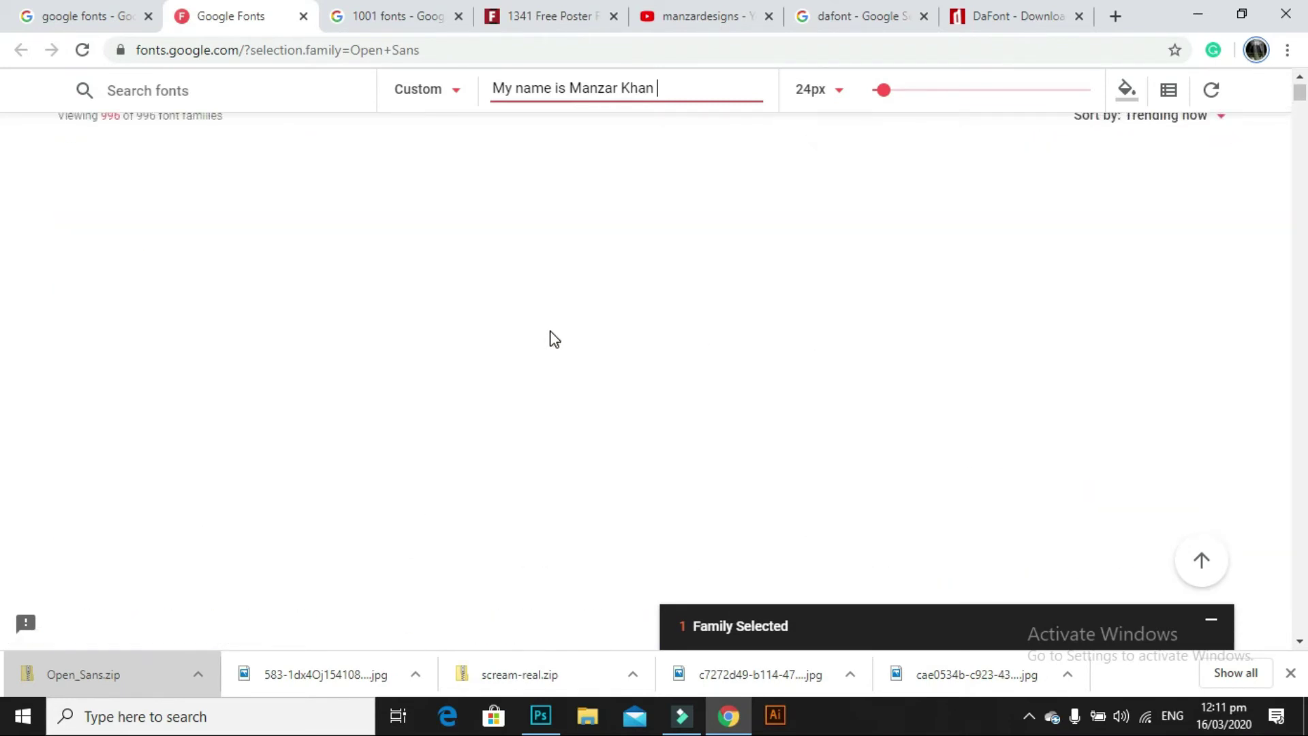
{"action": "scroll", "coordinate": [550, 339], "scroll_direction": "up", "scroll_amount": 3}
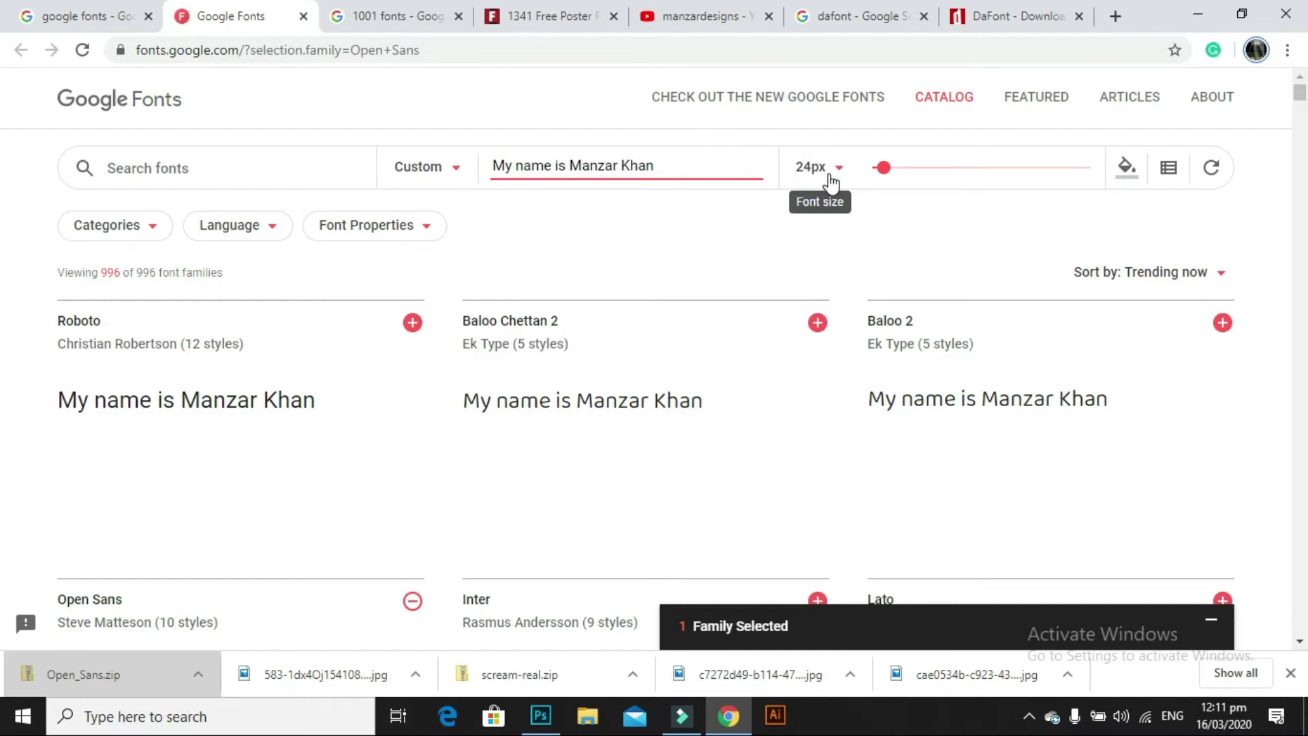
{"action": "mouse_move", "coordinate": [646, 429]}
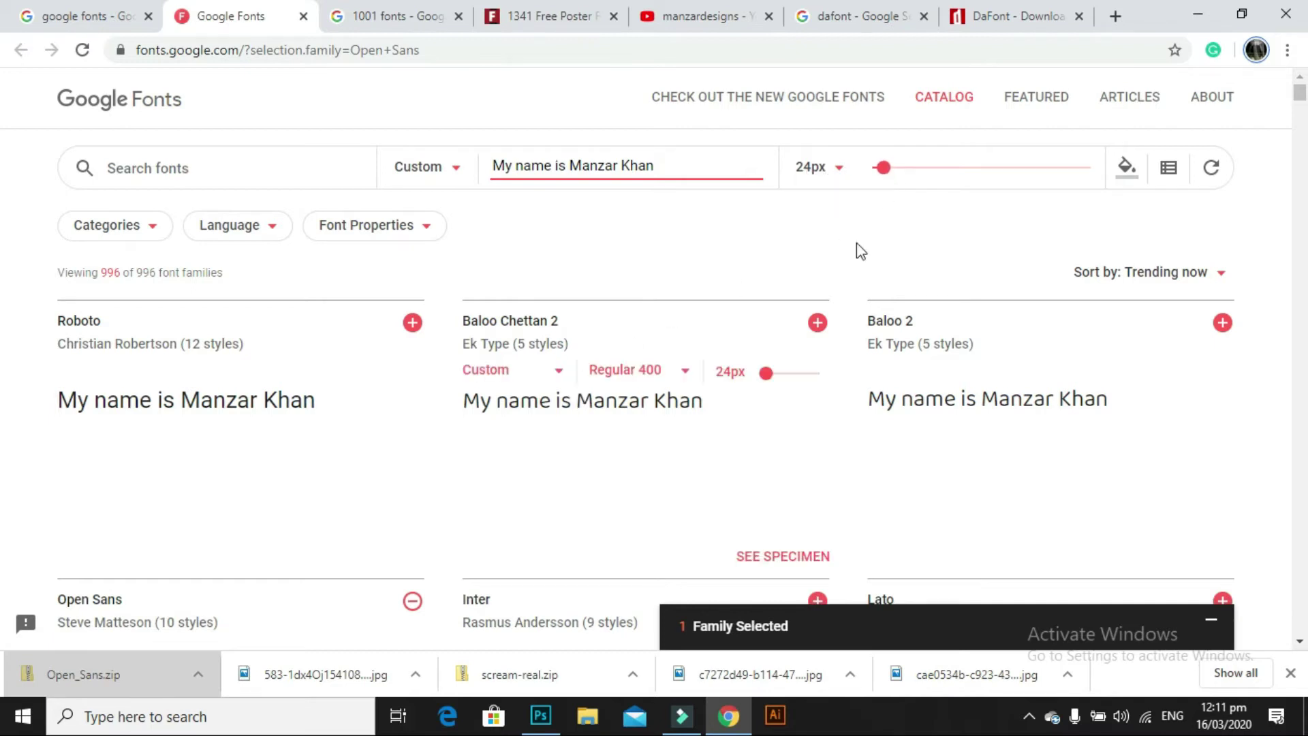
{"action": "left_click_drag", "start_coordinate": [884, 168], "coordinate": [969, 177]}
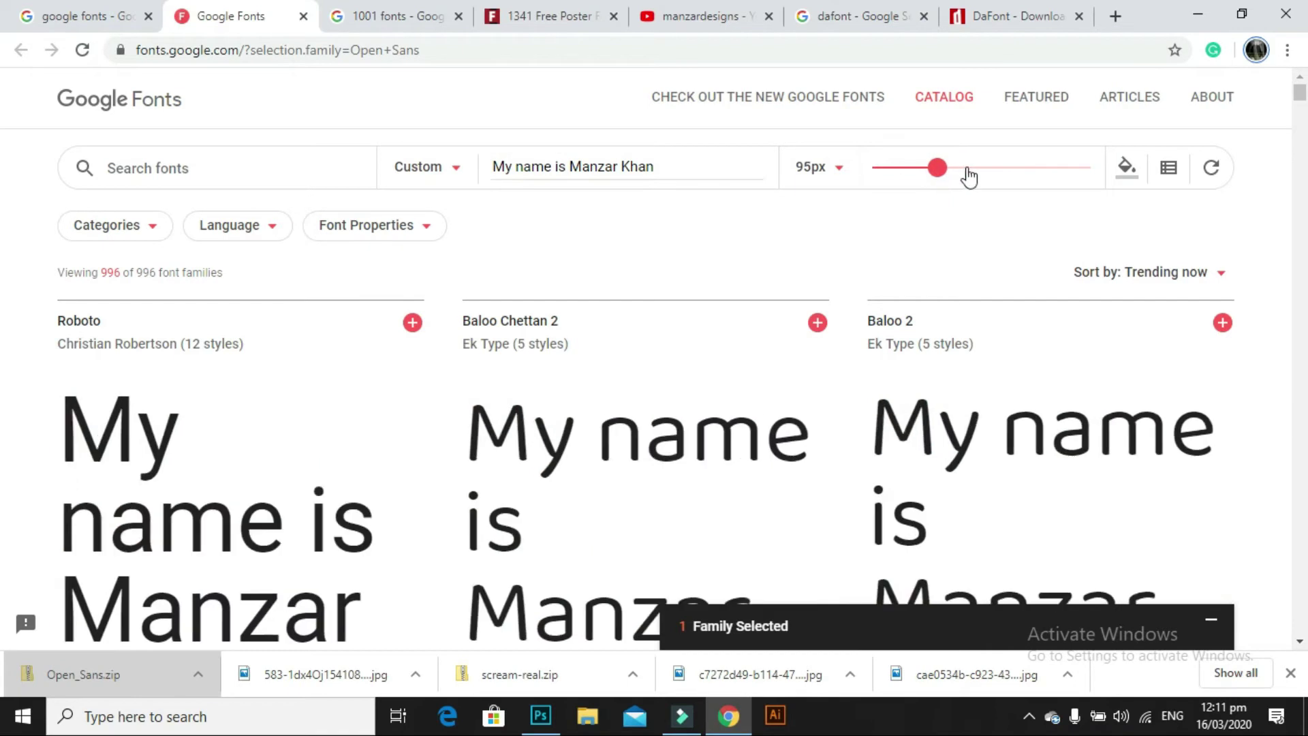
{"action": "mouse_move", "coordinate": [969, 177]}
{"action": "left_mouse_down"}
{"action": "mouse_move", "coordinate": [1034, 171]}
{"action": "mouse_move", "coordinate": [890, 175]}
{"action": "left_mouse_up"}
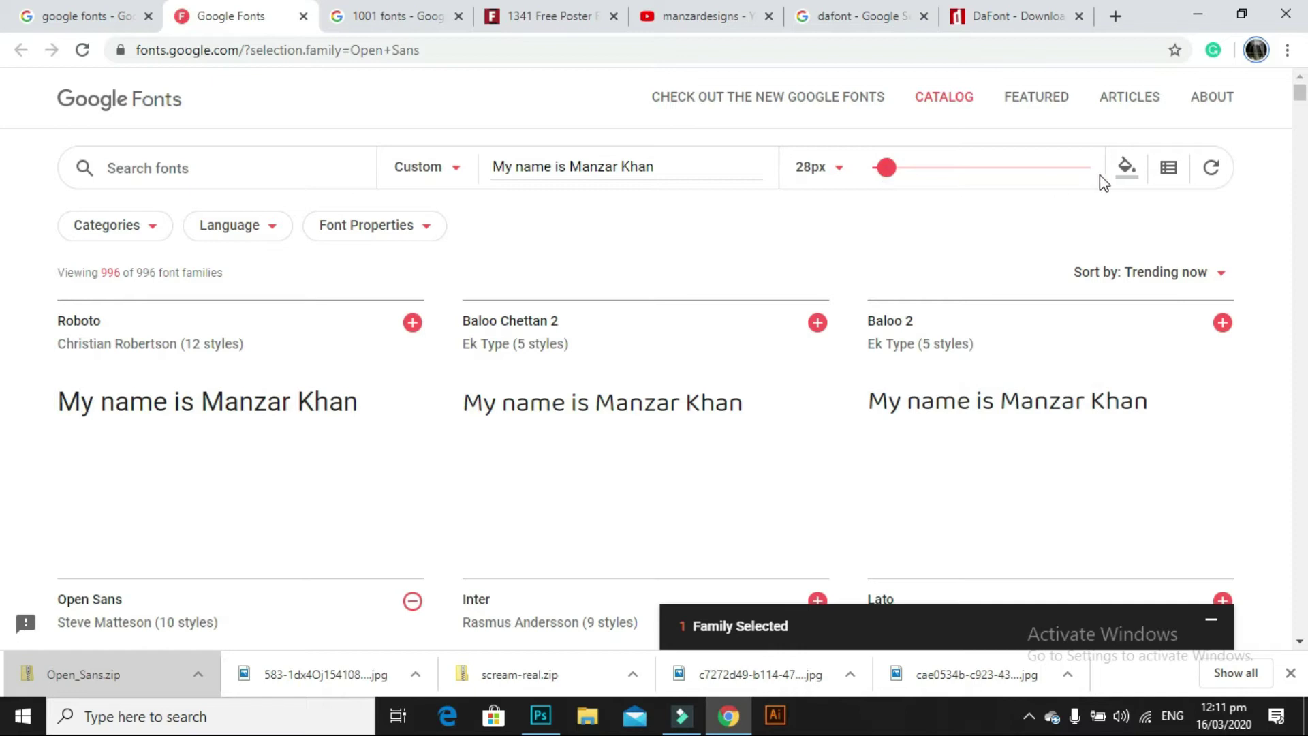
Step: Switch the catalog previews to a dark background and scroll through them
{"action": "left_click", "coordinate": [1126, 178]}
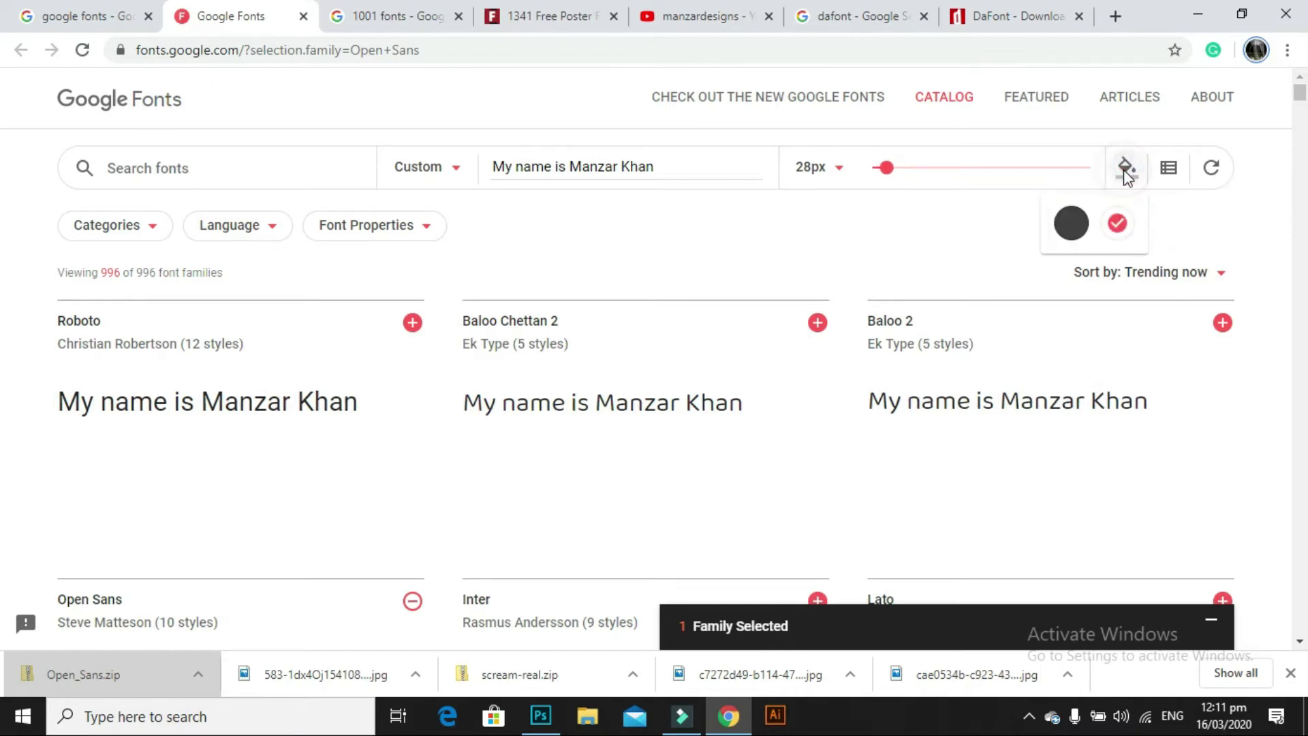
{"action": "left_click", "coordinate": [1072, 224]}
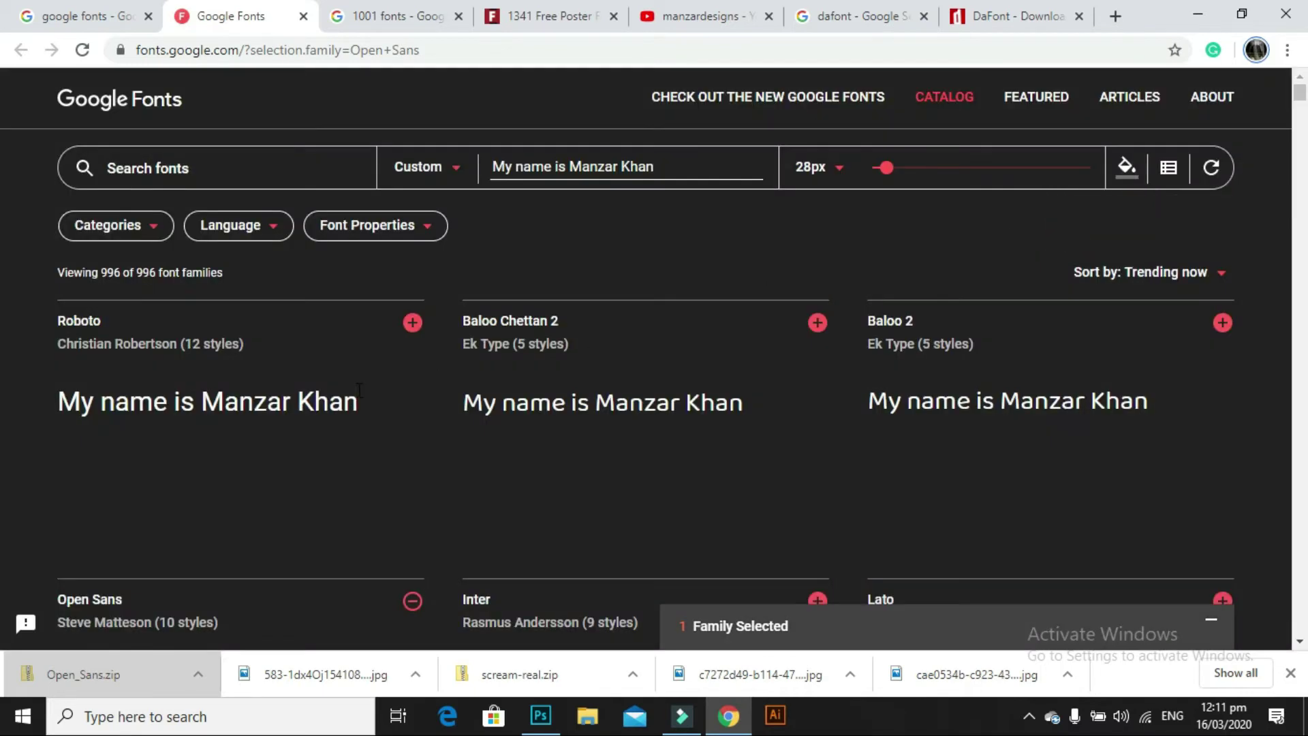
{"action": "scroll", "coordinate": [370, 392], "scroll_direction": "down", "scroll_amount": 5}
{"action": "scroll", "coordinate": [409, 341], "scroll_direction": "down", "scroll_amount": 5}
{"action": "scroll", "coordinate": [446, 289], "scroll_direction": "down", "scroll_amount": 3}
{"action": "scroll", "coordinate": [511, 246], "scroll_direction": "down", "scroll_amount": 6}
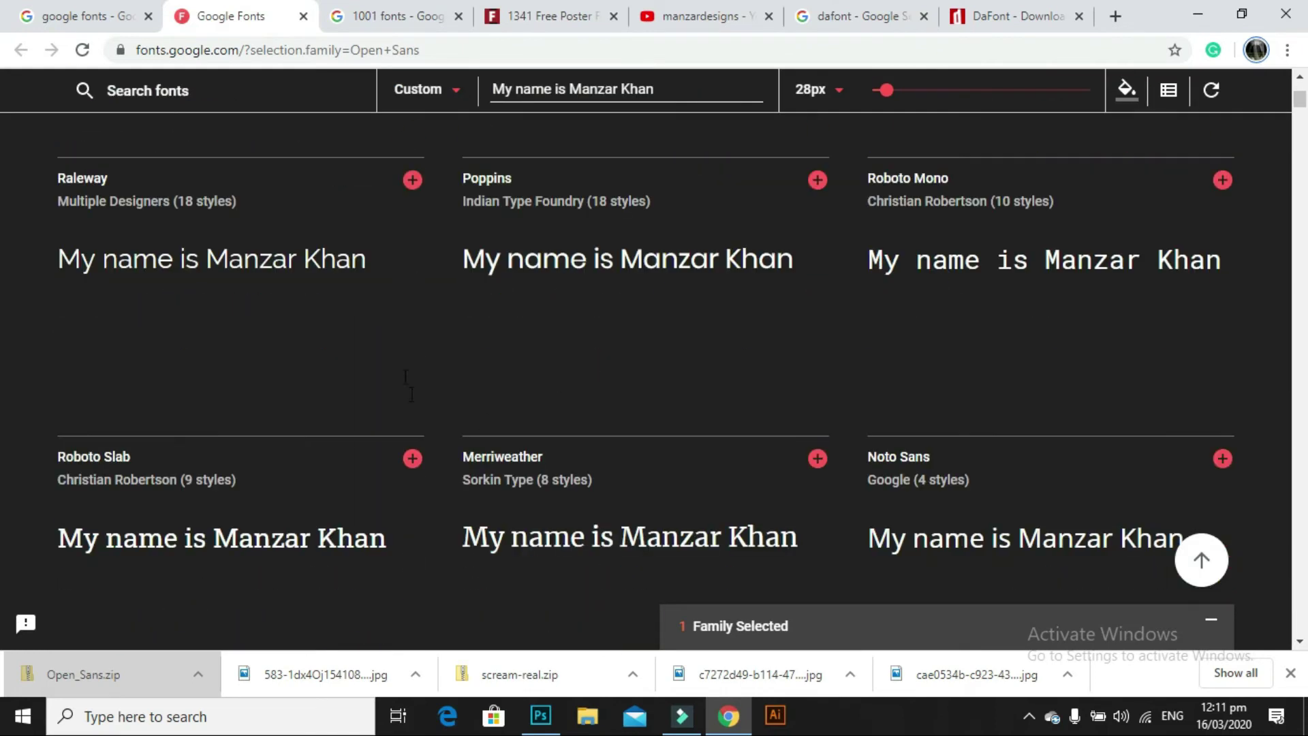
{"action": "scroll", "coordinate": [700, 361], "scroll_direction": "down", "scroll_amount": 1}
{"action": "scroll", "coordinate": [700, 361], "scroll_direction": "up", "scroll_amount": 20}
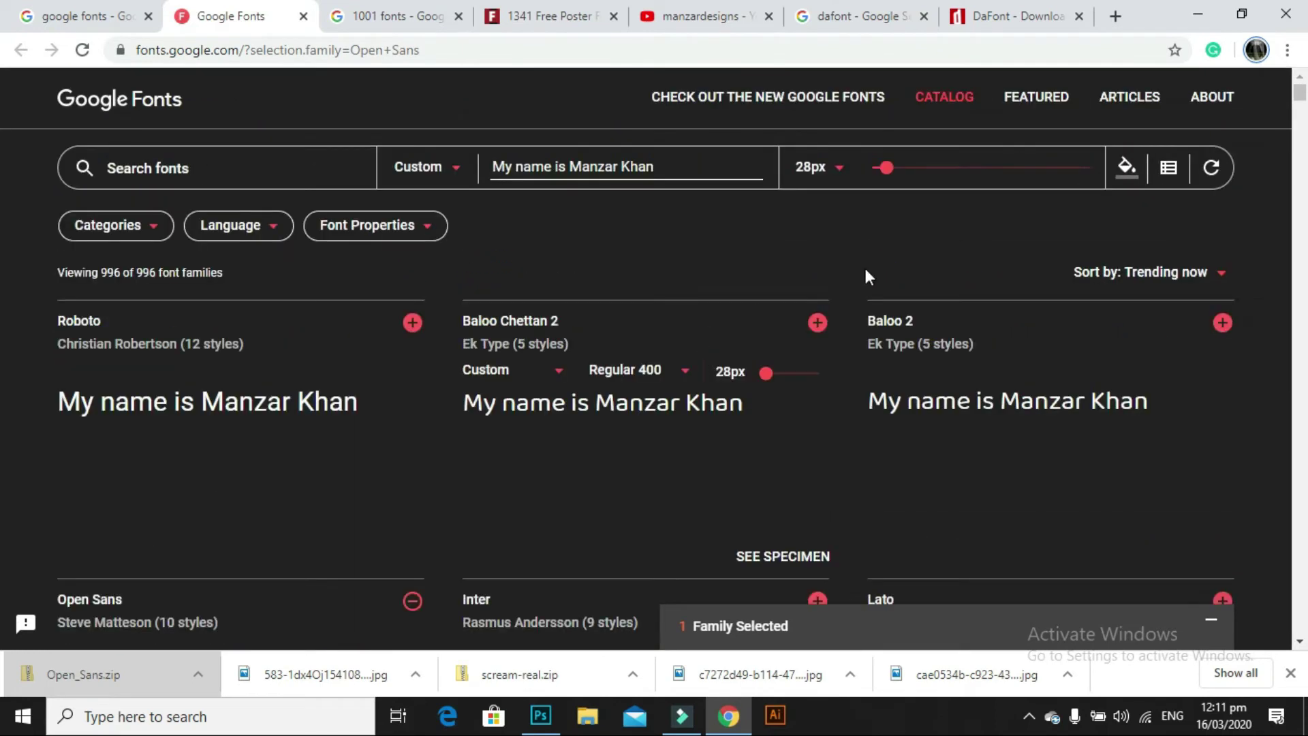
Step: Return the previews to a white background and show the font category filters
{"action": "left_click", "coordinate": [1127, 167]}
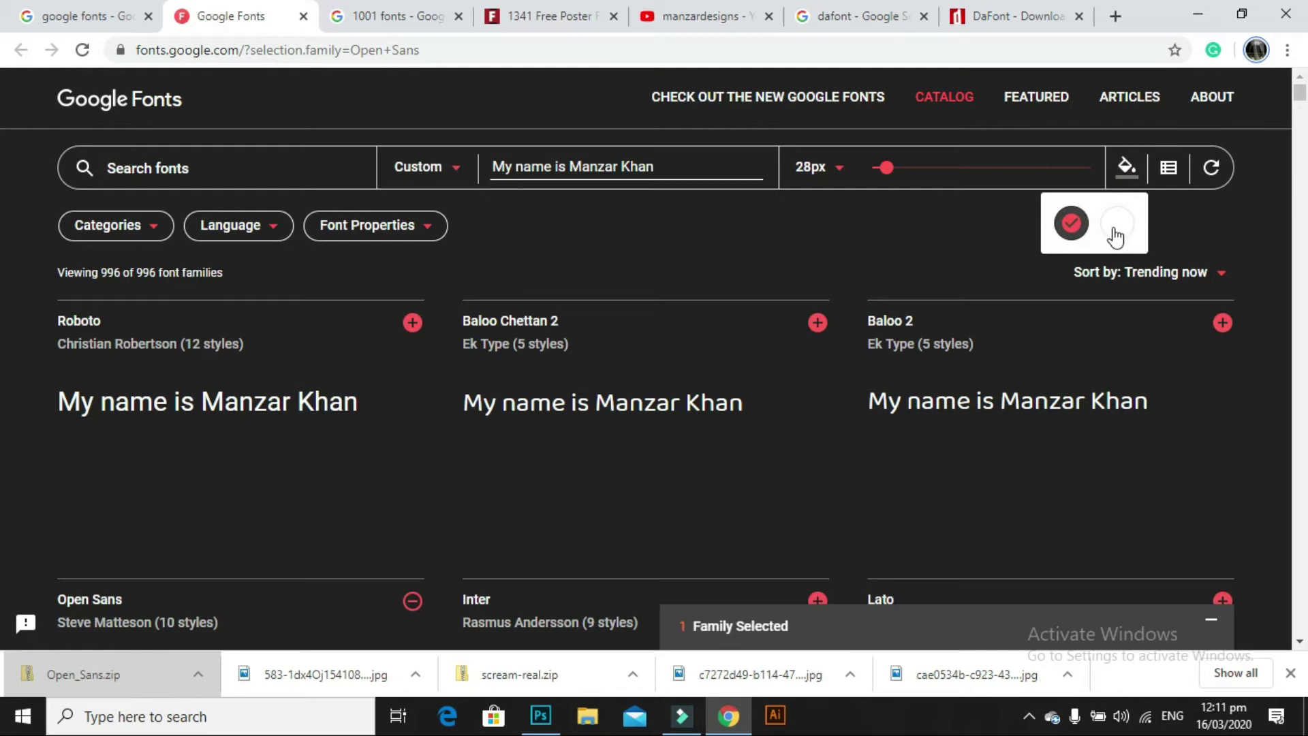
{"action": "left_click", "coordinate": [1116, 225]}
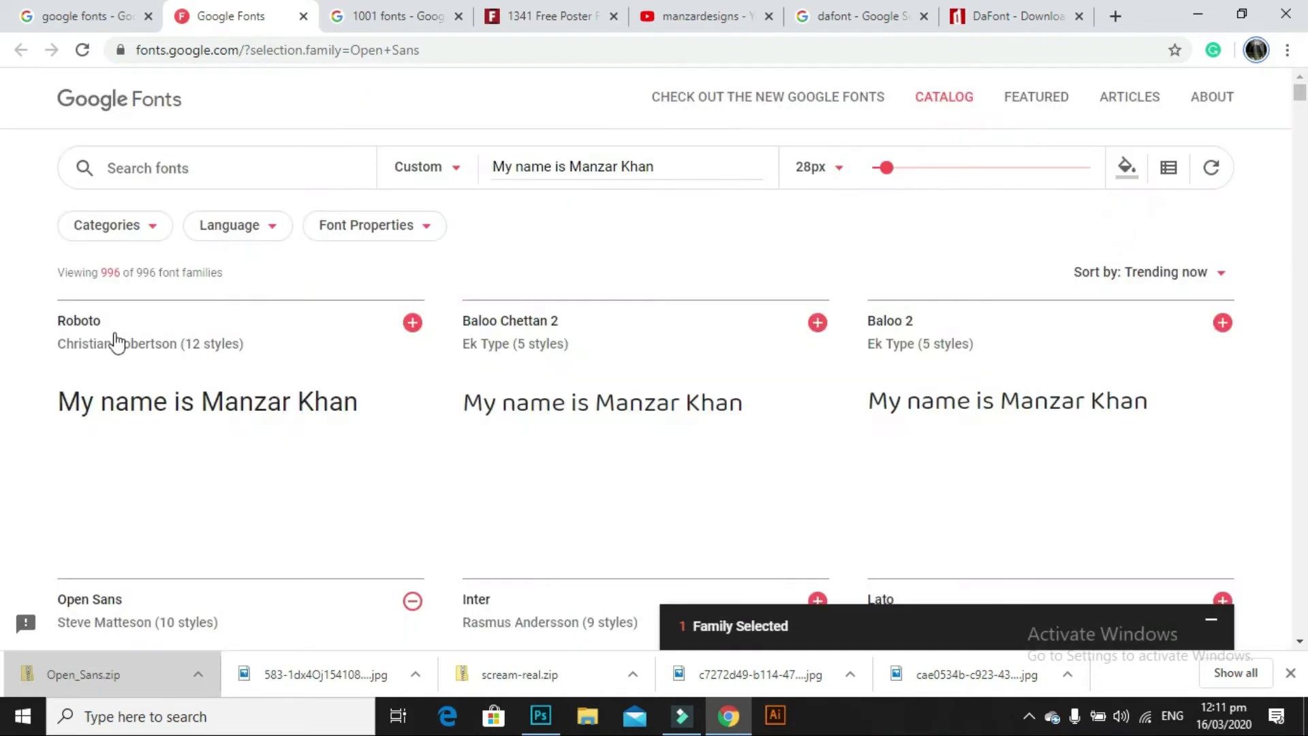
{"action": "left_click", "coordinate": [155, 228]}
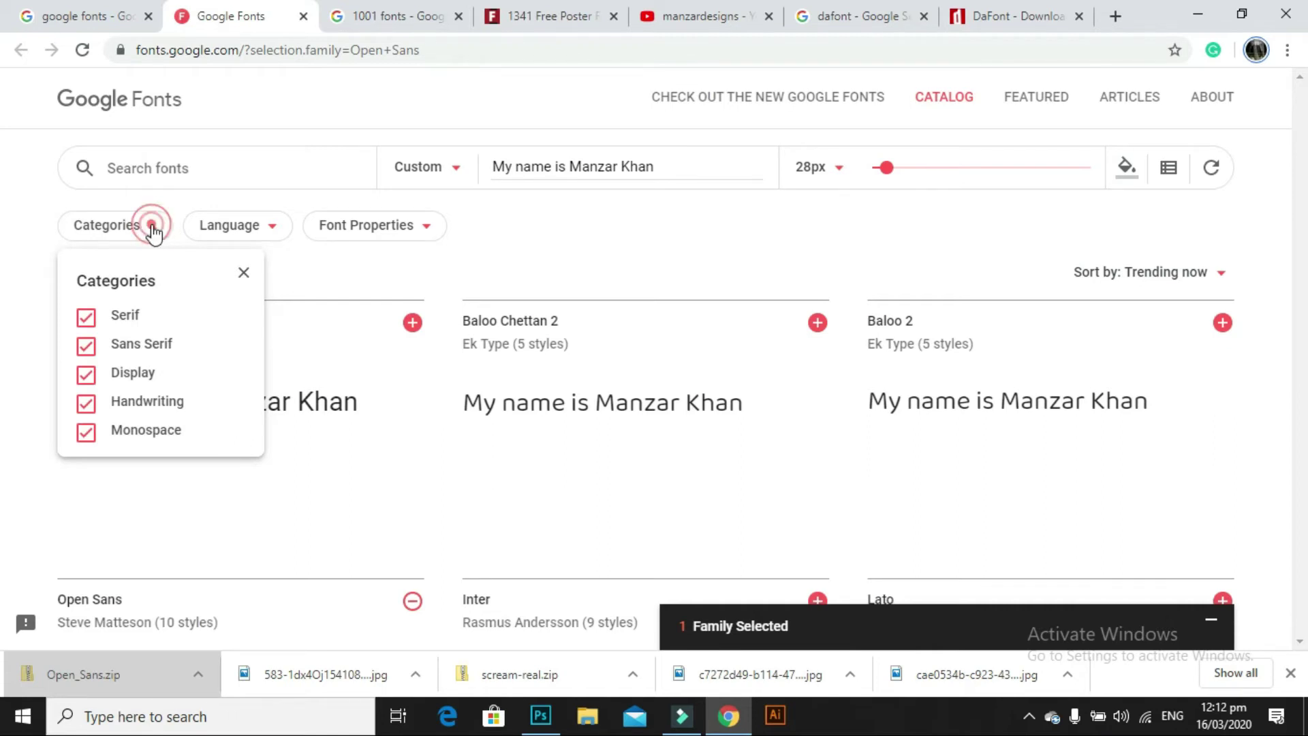
Step: Close the category filters, check the Language filter list, and scroll down to Inter
{"action": "left_click", "coordinate": [153, 226]}
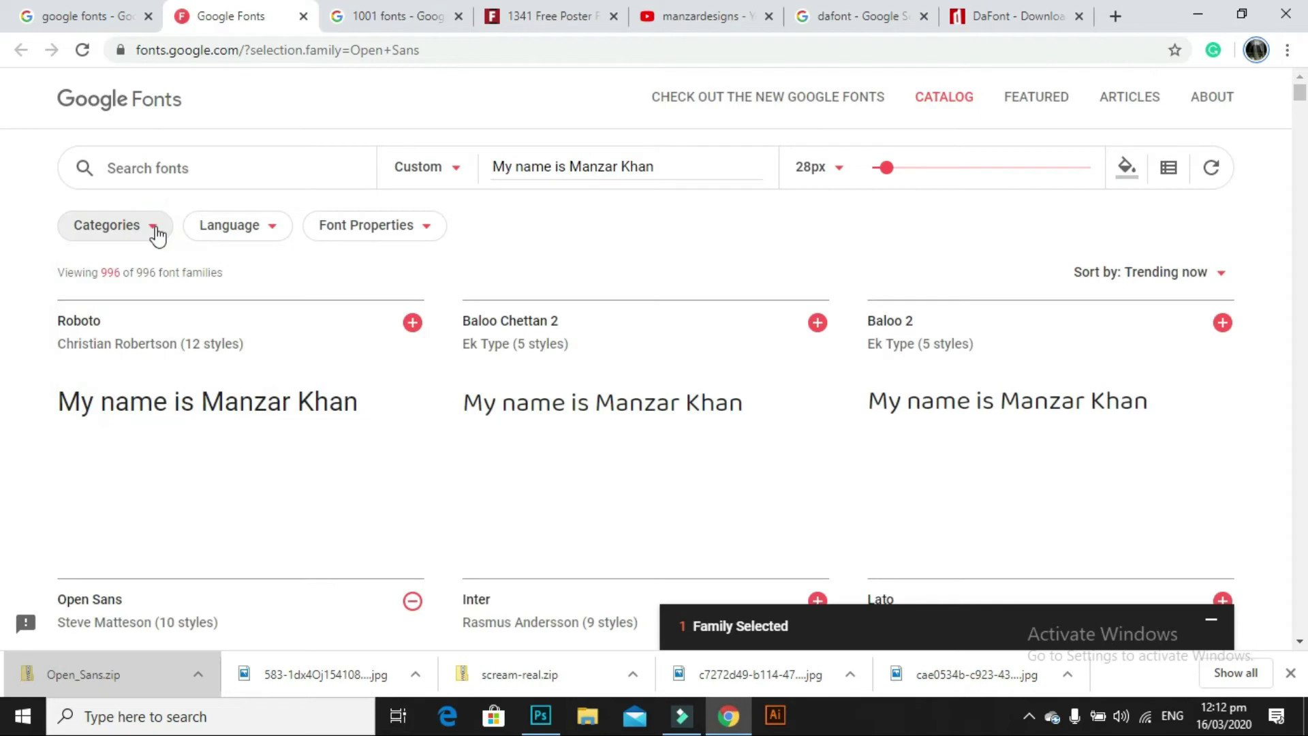
{"action": "left_click", "coordinate": [272, 227]}
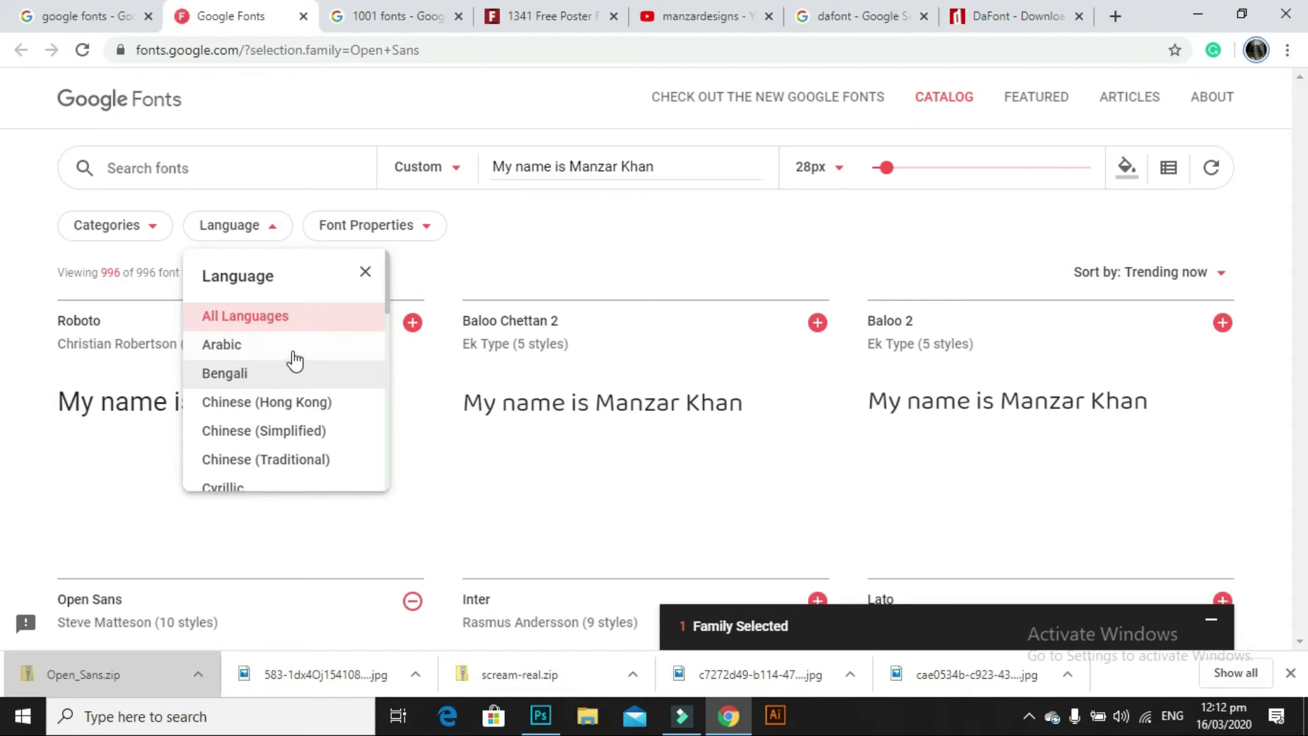
{"action": "left_click", "coordinate": [273, 232]}
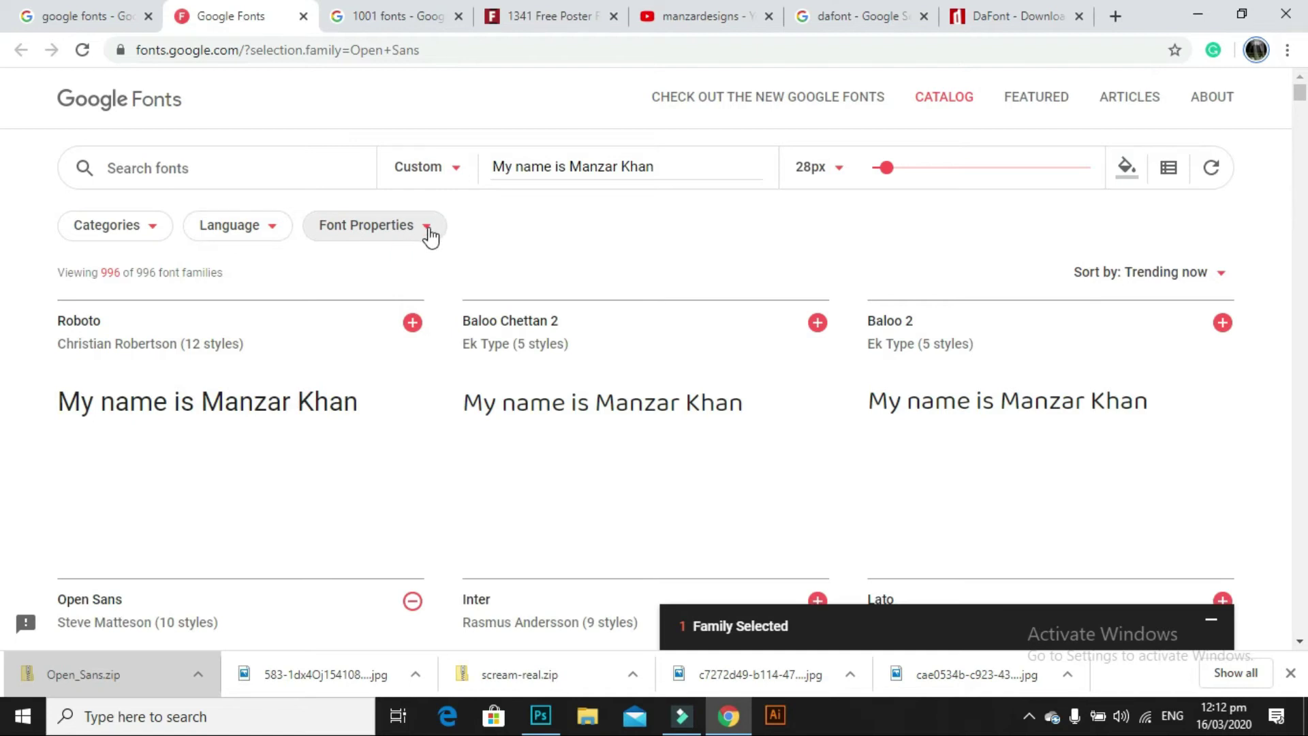
{"action": "scroll", "coordinate": [359, 341], "scroll_direction": "down", "scroll_amount": 2}
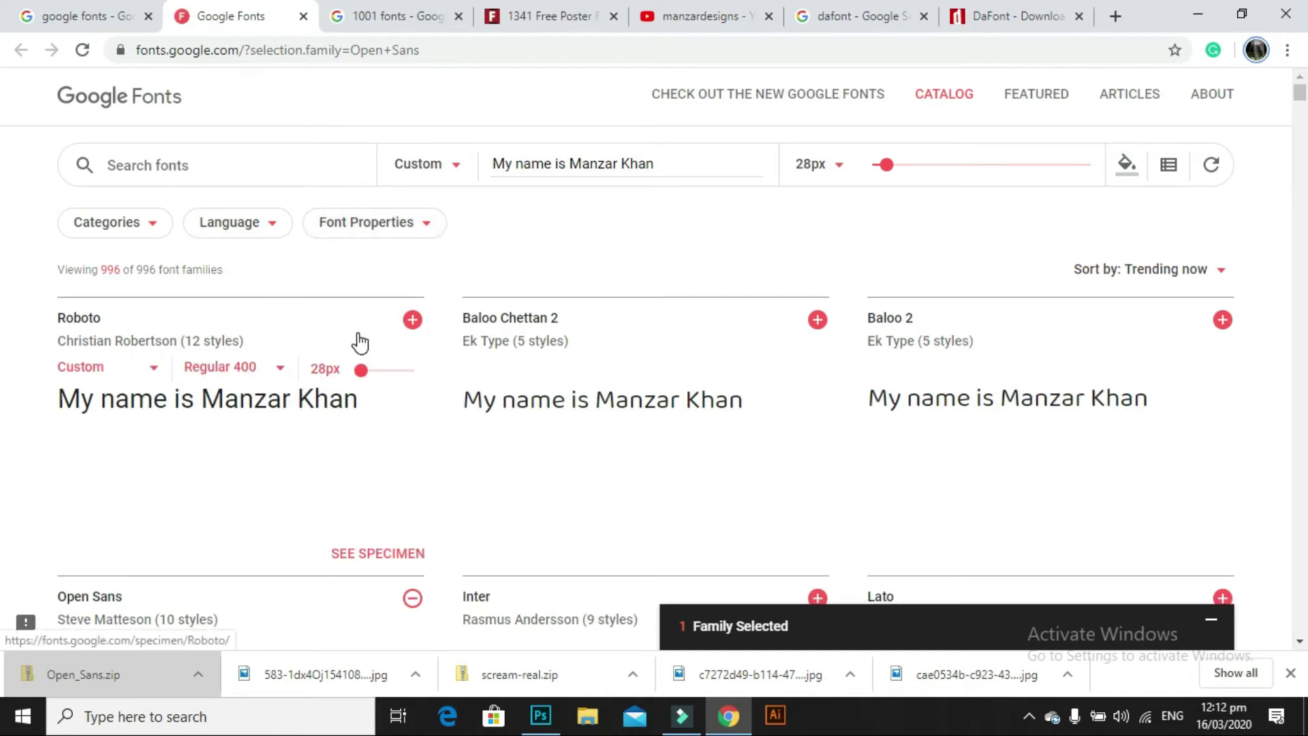
{"action": "scroll", "coordinate": [314, 324], "scroll_direction": "down", "scroll_amount": 2}
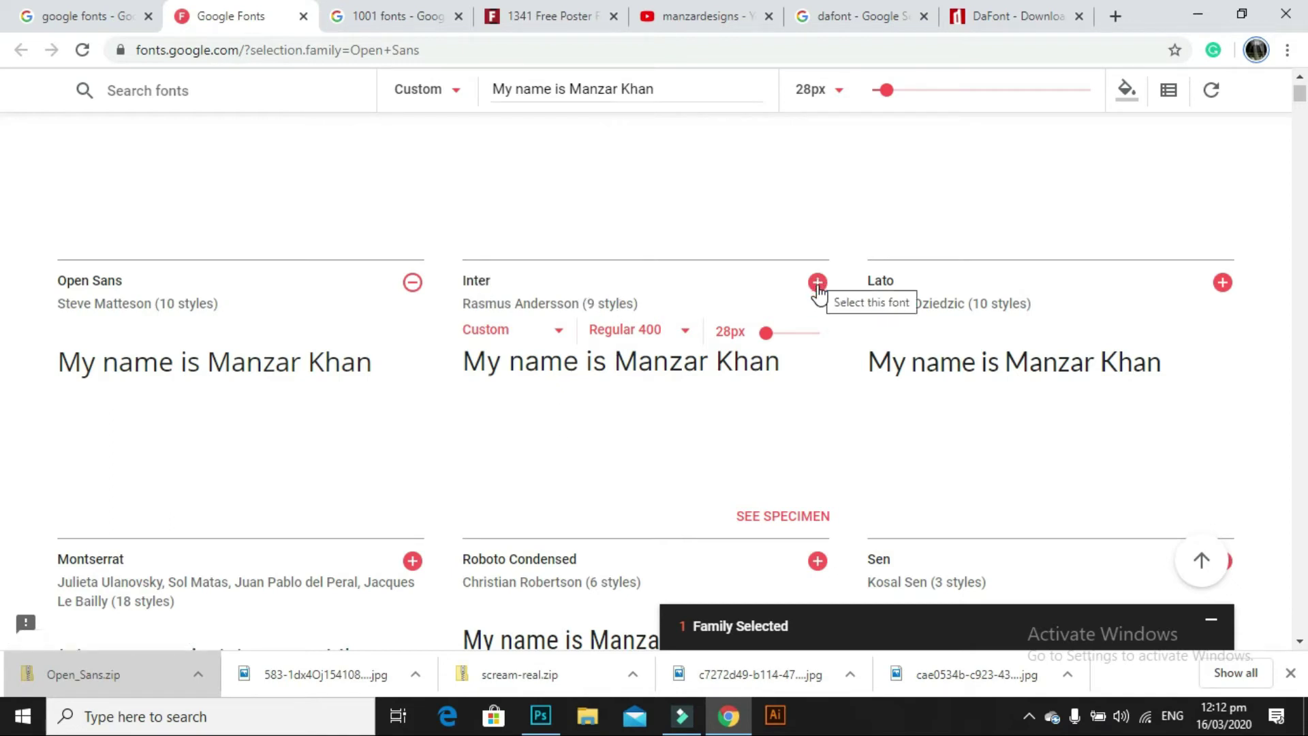
Step: Add Inter to the Open Sans selection and download both as Inter,Open_Sans.zip
{"action": "left_click", "coordinate": [818, 283]}
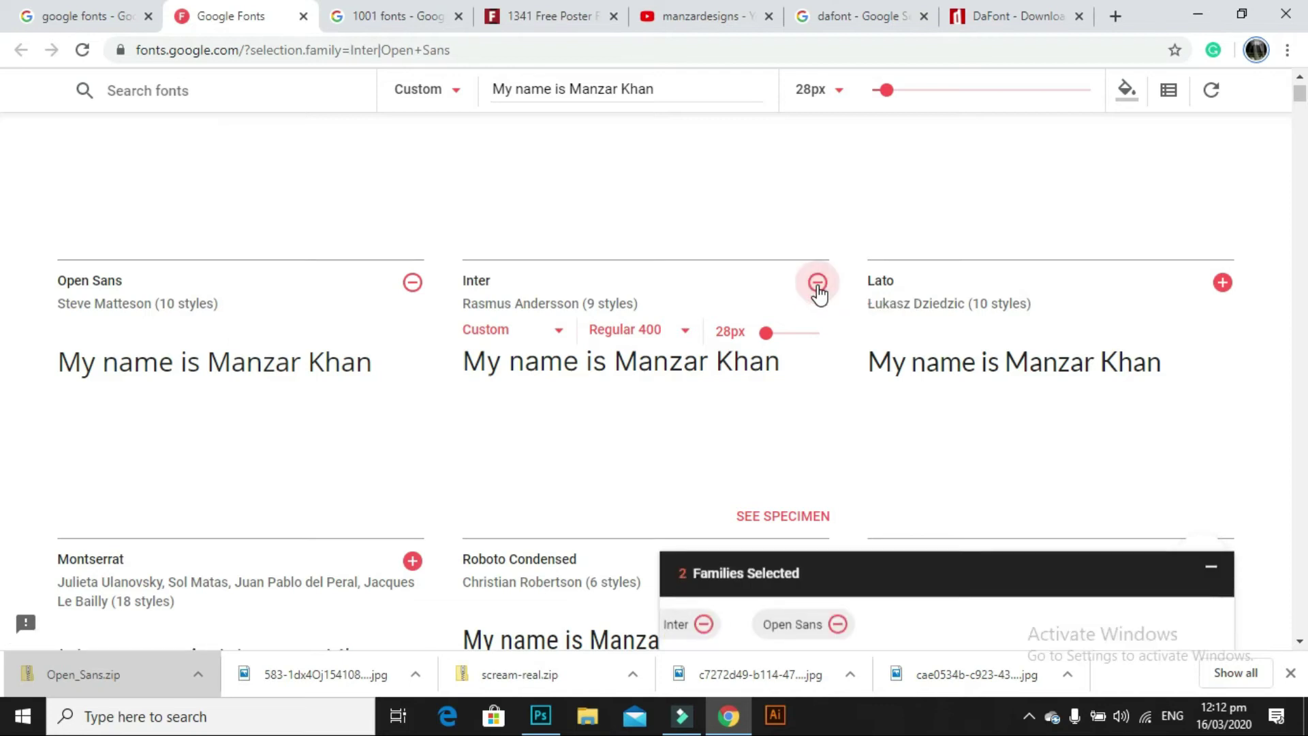
{"action": "left_click", "coordinate": [1211, 567]}
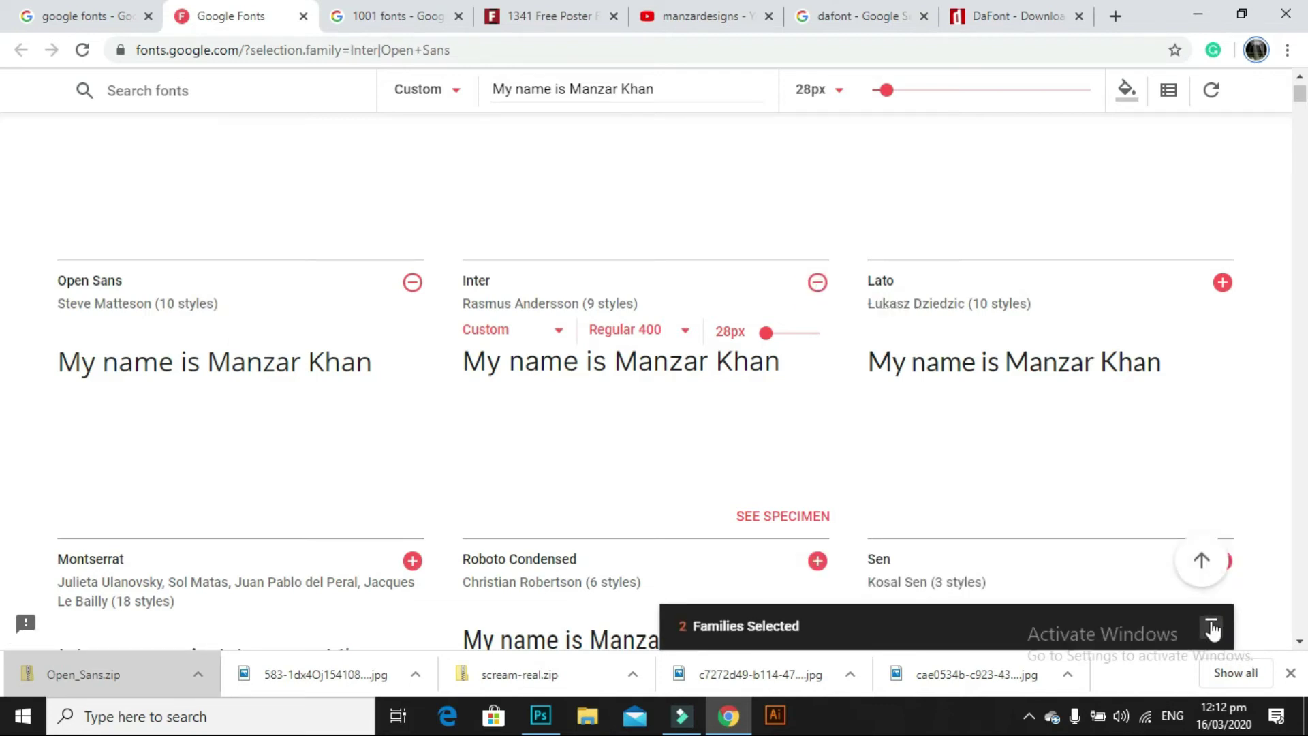
{"action": "left_click", "coordinate": [1210, 623]}
{"action": "left_click", "coordinate": [1190, 151]}
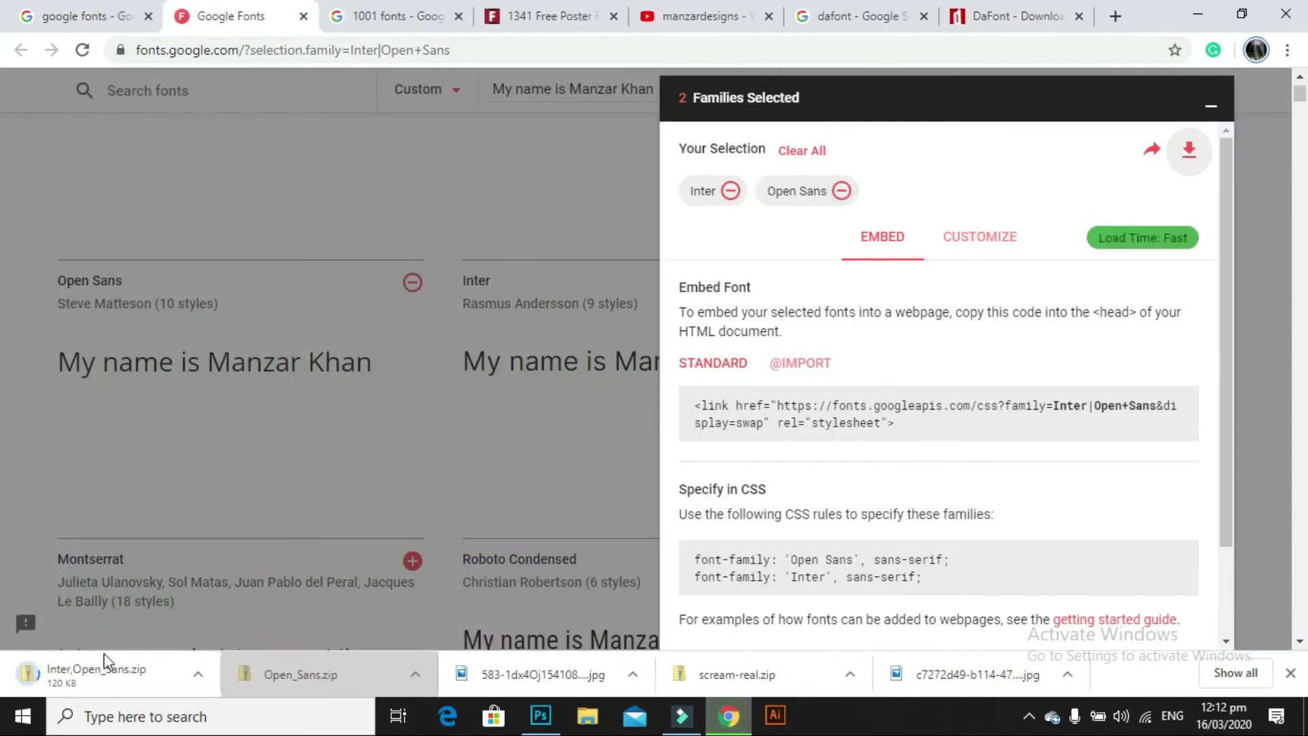
{"action": "left_click", "coordinate": [1211, 109]}
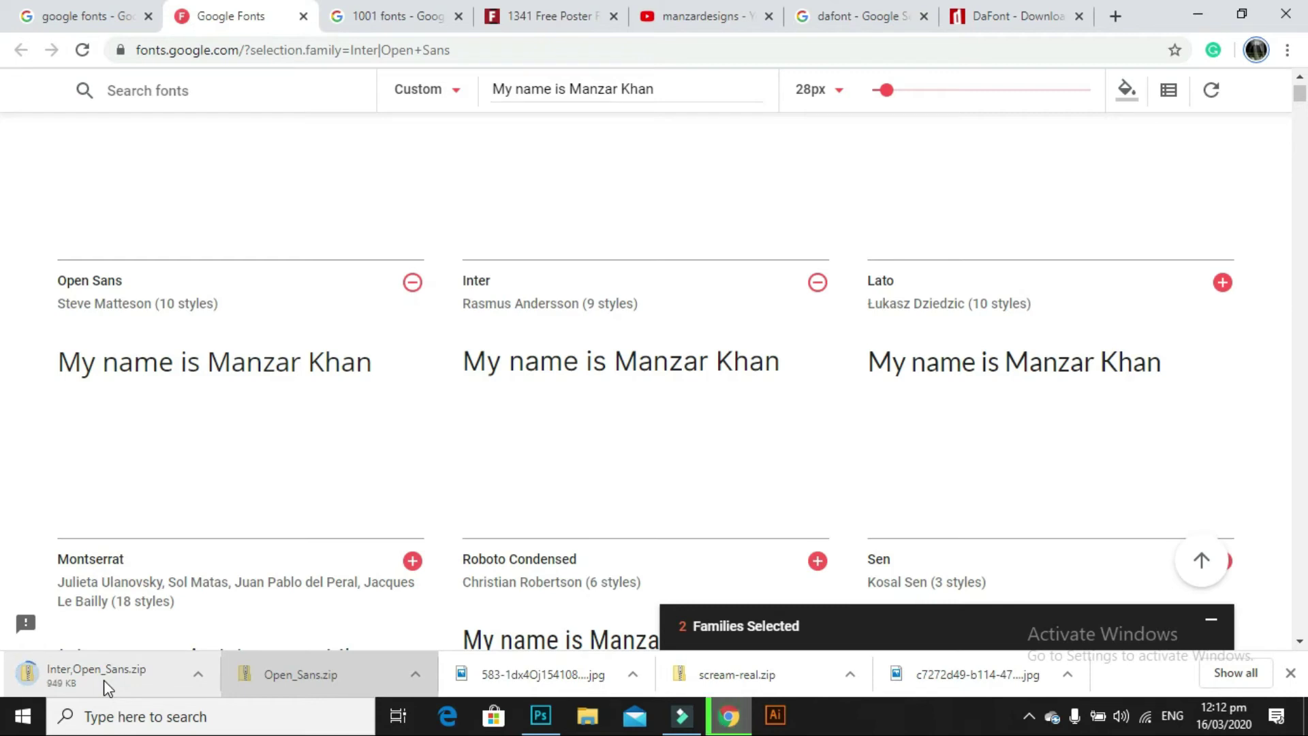
Step: Switch to 1001 Fonts' 1,341 Free Poster Fonts page and scroll through its fonts
{"action": "mouse_move", "coordinate": [396, 16]}
{"action": "left_click", "coordinate": [394, 15]}
{"action": "left_click", "coordinate": [547, 17]}
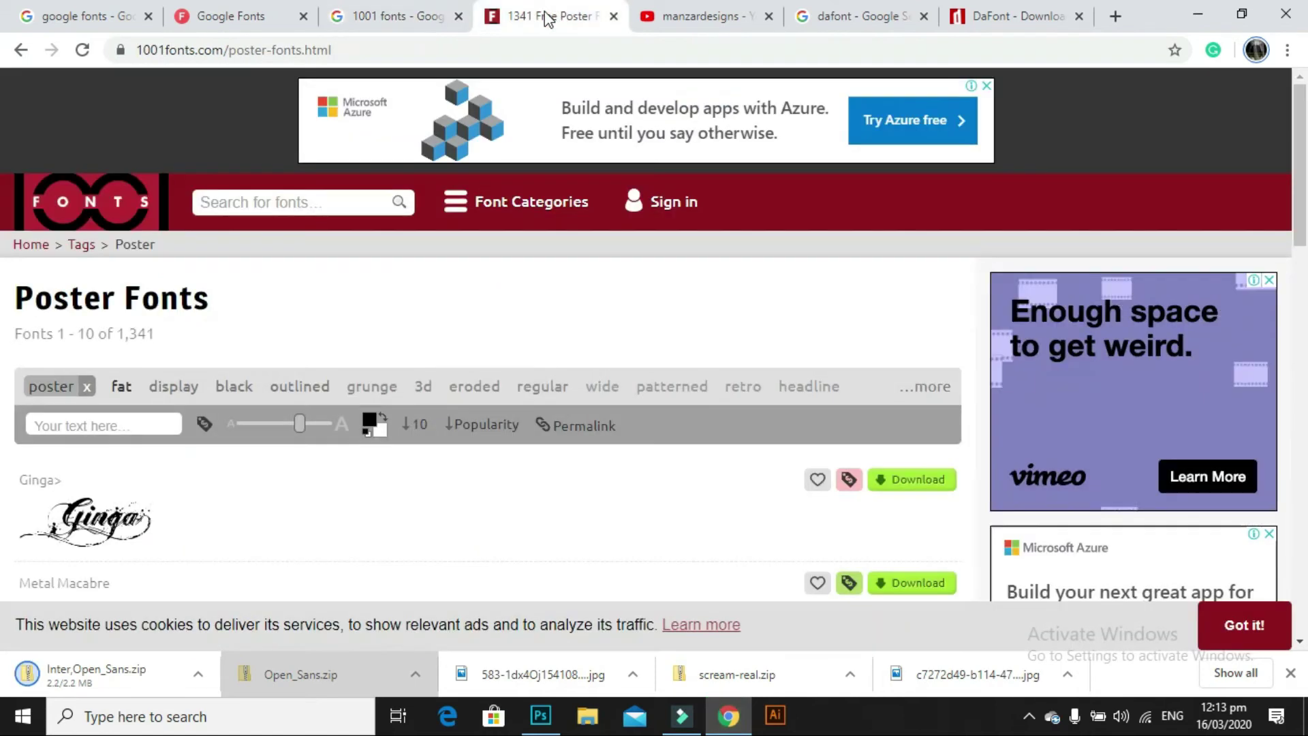
{"action": "left_click", "coordinate": [385, 15]}
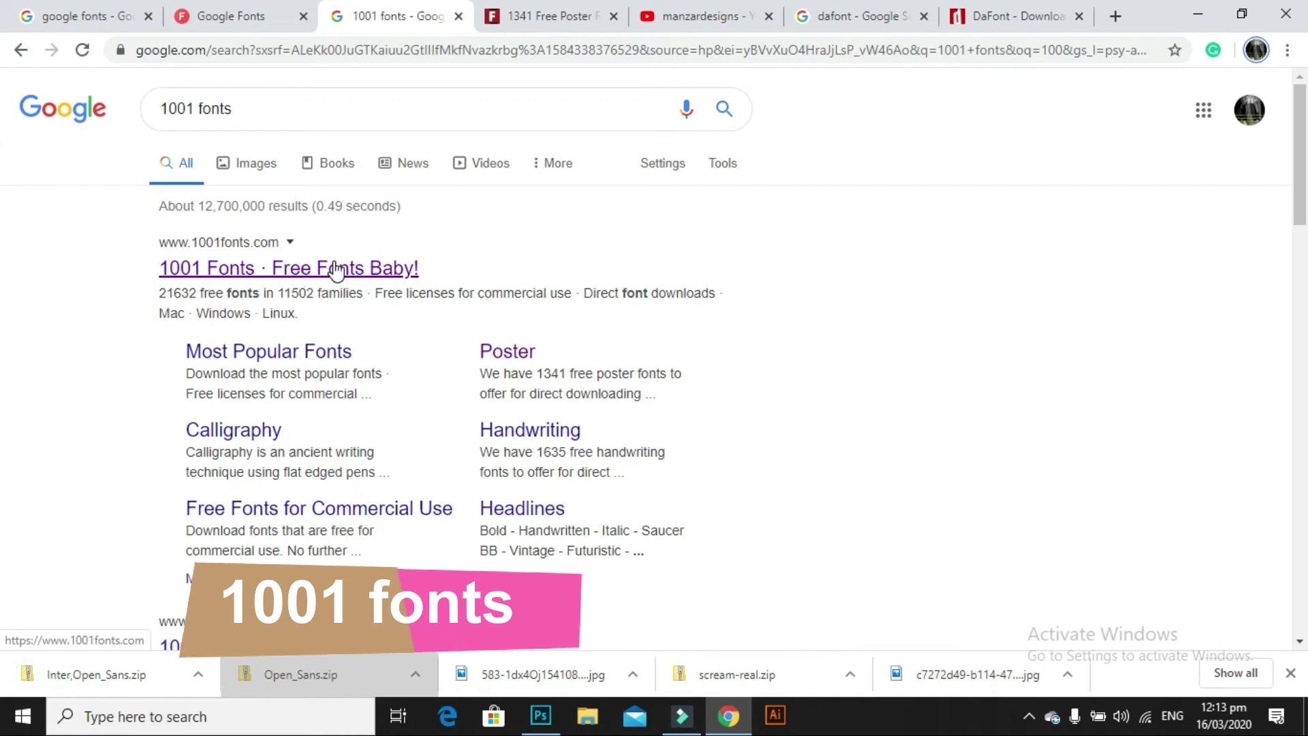
{"action": "left_click", "coordinate": [532, 15]}
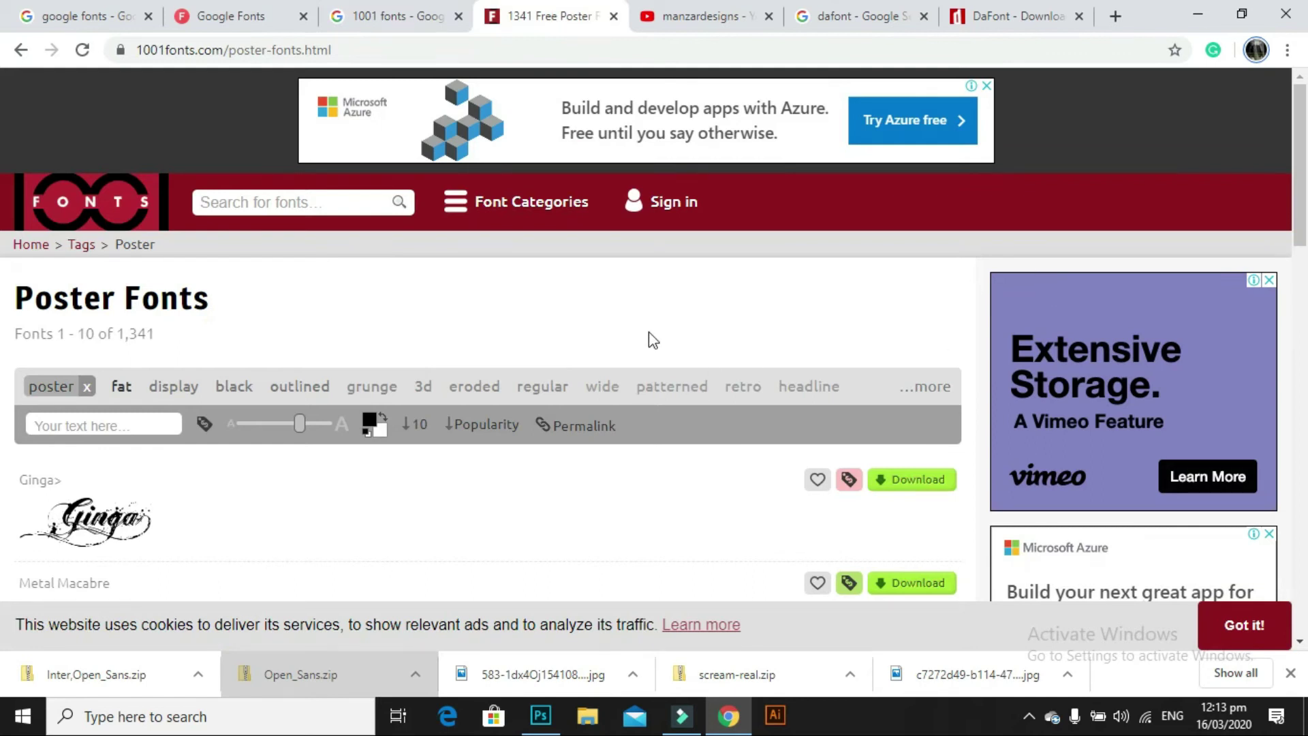
{"action": "scroll", "coordinate": [653, 339], "scroll_direction": "down", "scroll_amount": 4}
{"action": "scroll", "coordinate": [739, 368], "scroll_direction": "up", "scroll_amount": 2}
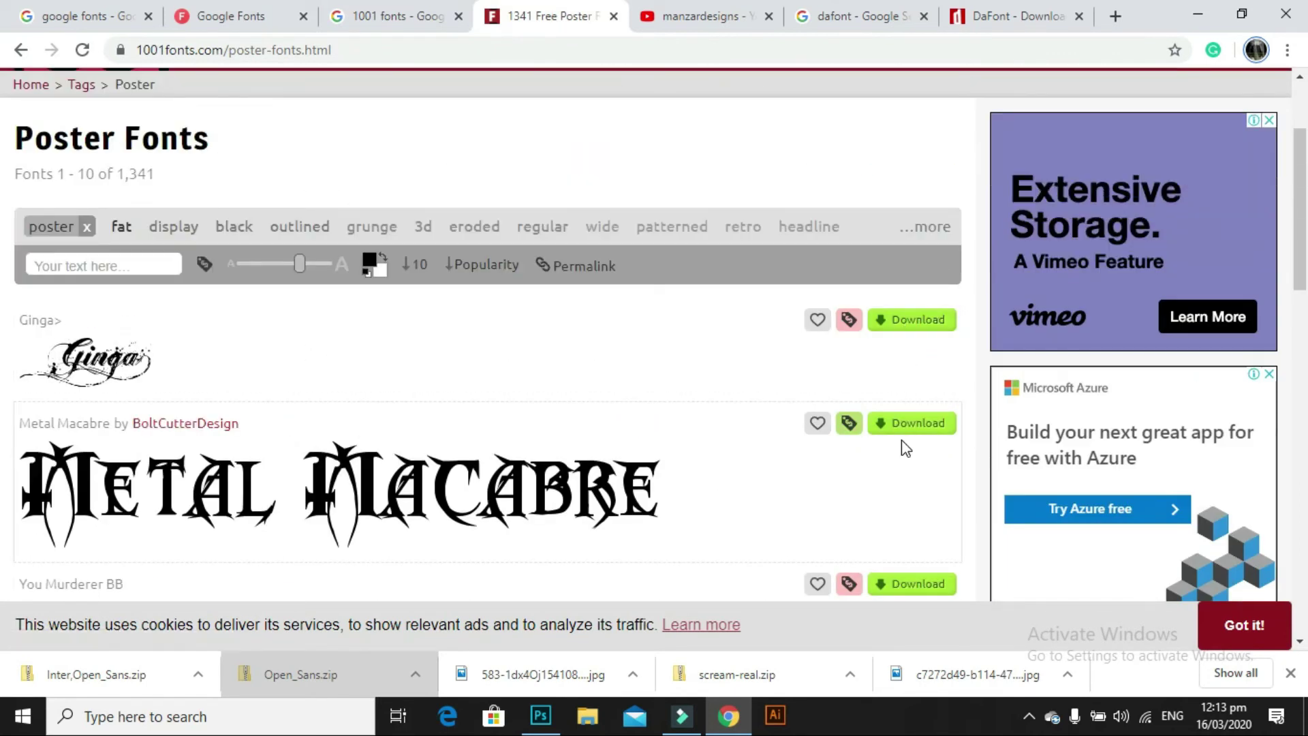
{"action": "scroll", "coordinate": [481, 347], "scroll_direction": "down", "scroll_amount": 4}
{"action": "scroll", "coordinate": [585, 285], "scroll_direction": "down", "scroll_amount": 3}
{"action": "scroll", "coordinate": [555, 359], "scroll_direction": "down", "scroll_amount": 2}
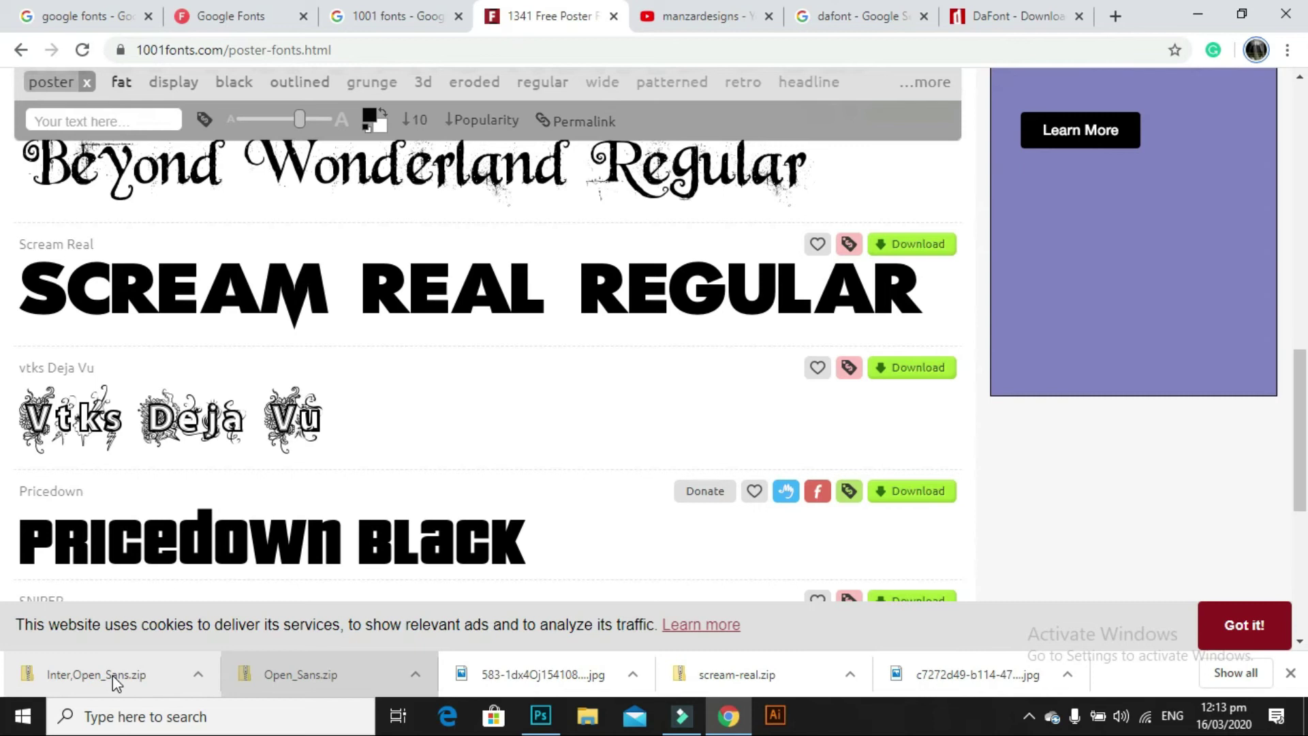
Step: From Inter,Open_Sans.zip, open Inter-VariableFont_slnt,wght and install it in Windows
{"action": "left_click", "coordinate": [116, 682]}
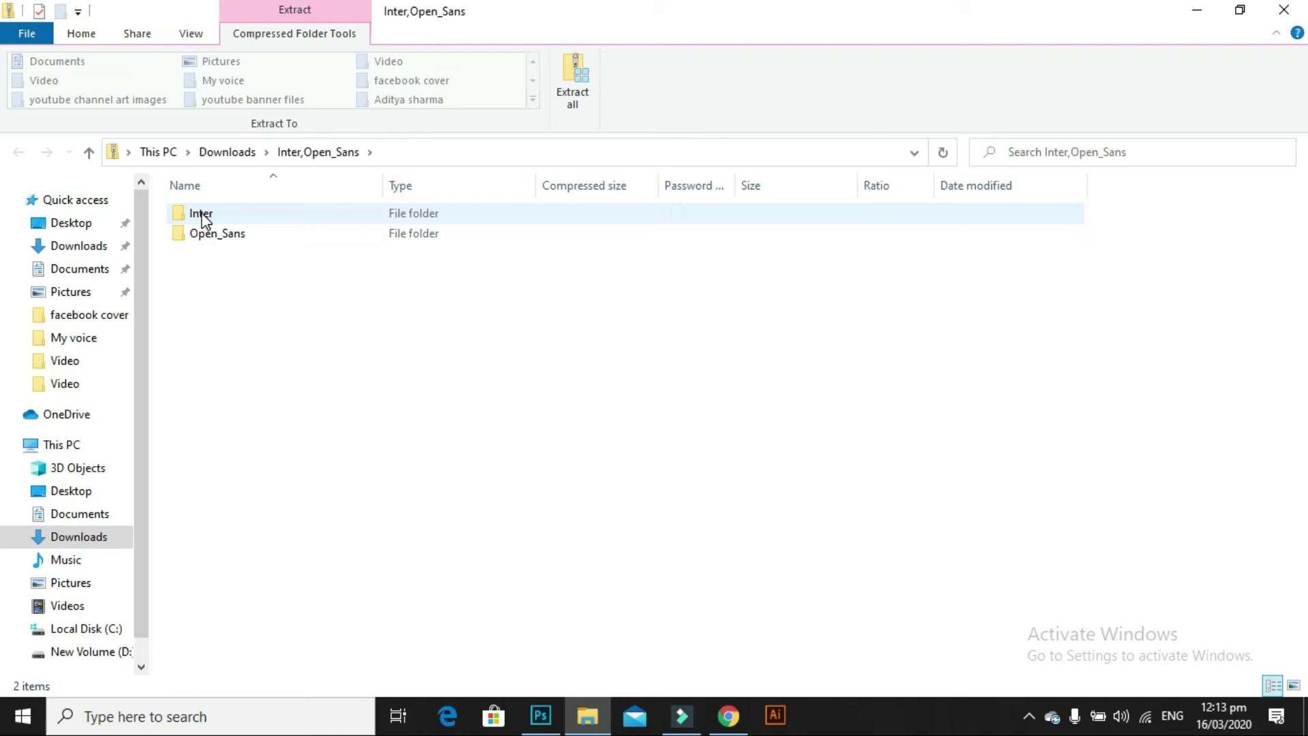
{"action": "left_click", "coordinate": [201, 215]}
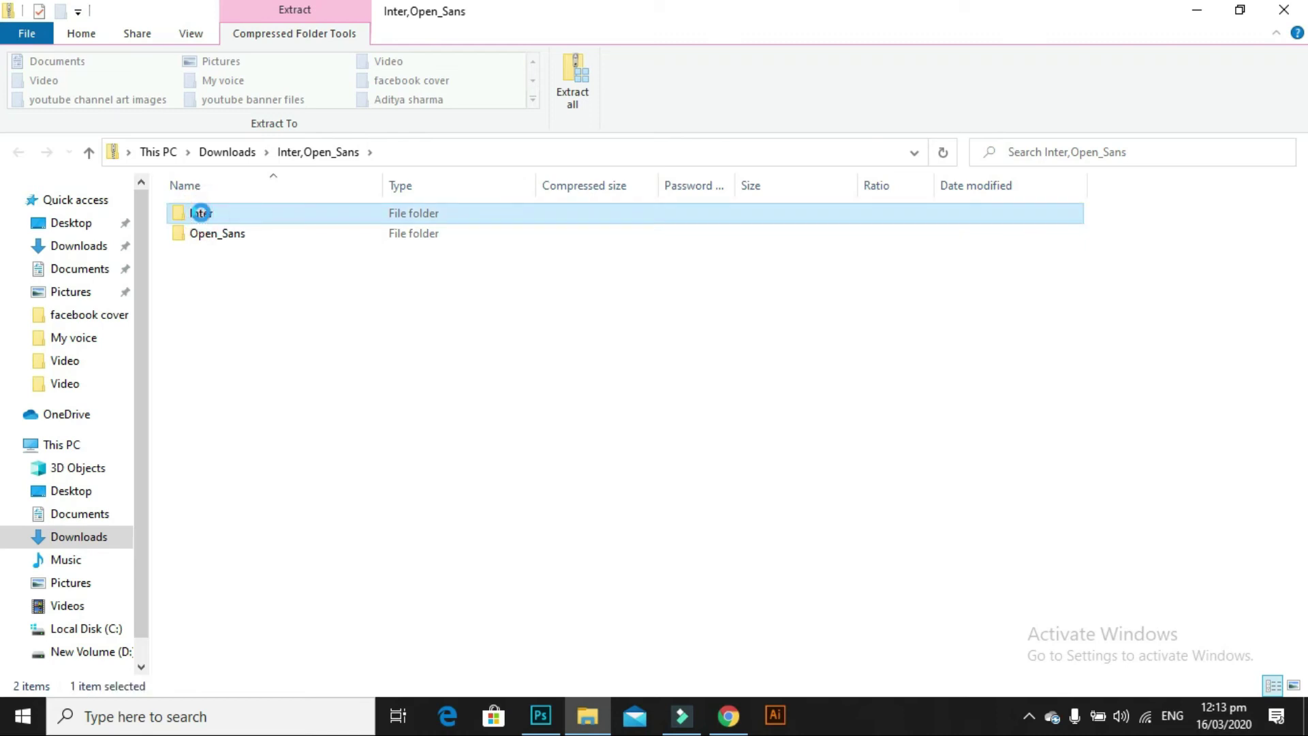
{"action": "double_click", "coordinate": [201, 213]}
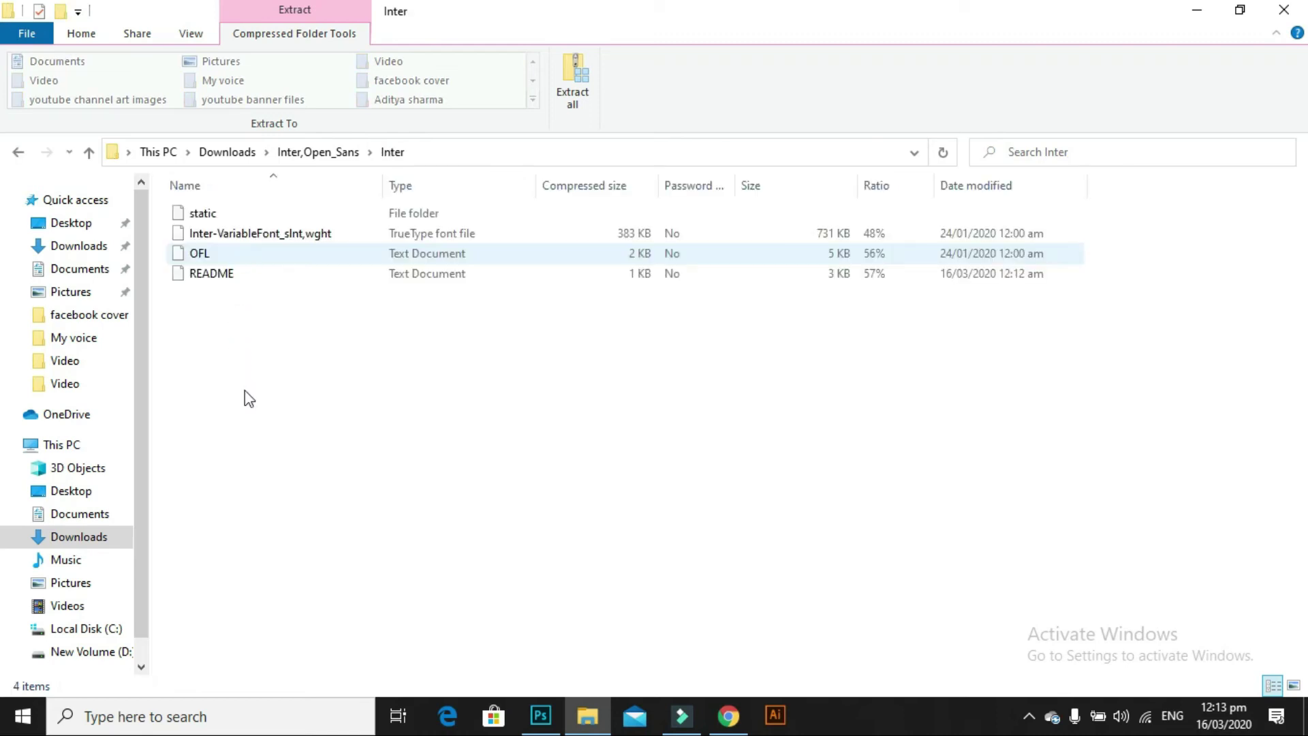
{"action": "left_click", "coordinate": [216, 239]}
{"action": "double_click", "coordinate": [213, 234]}
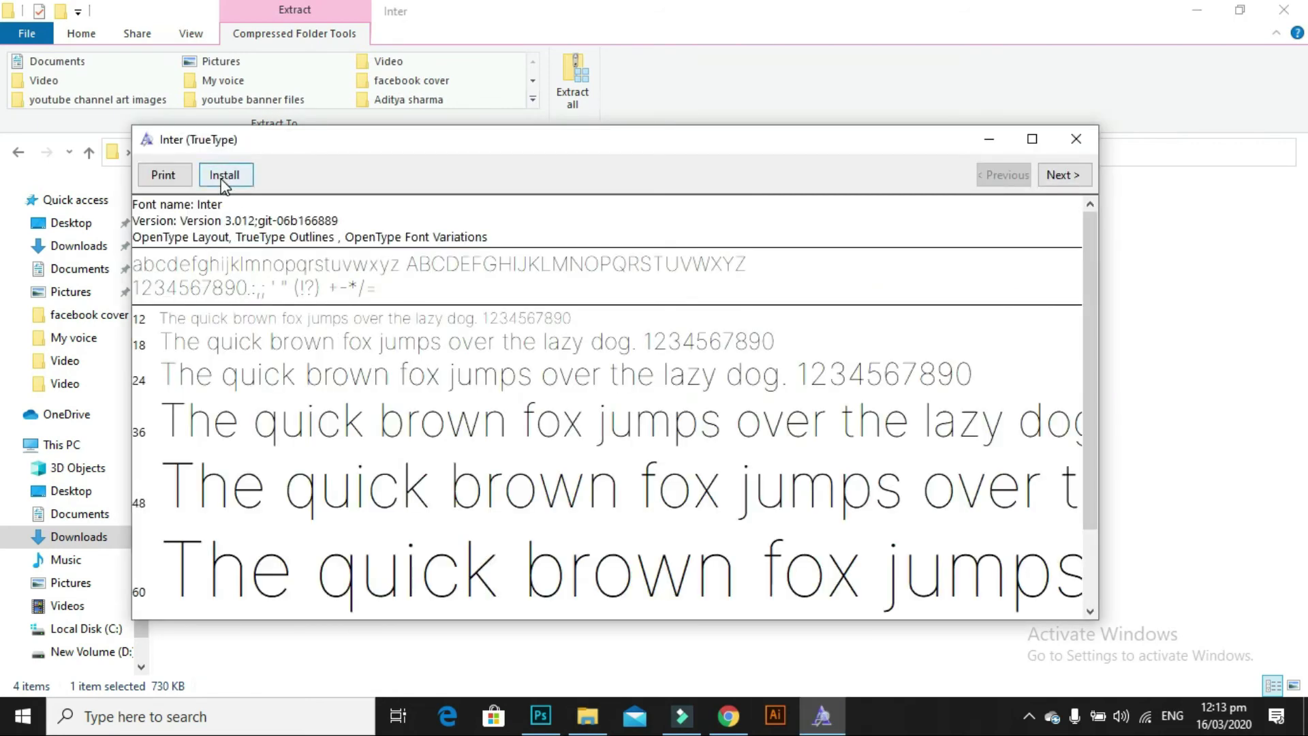
{"action": "left_click", "coordinate": [224, 176]}
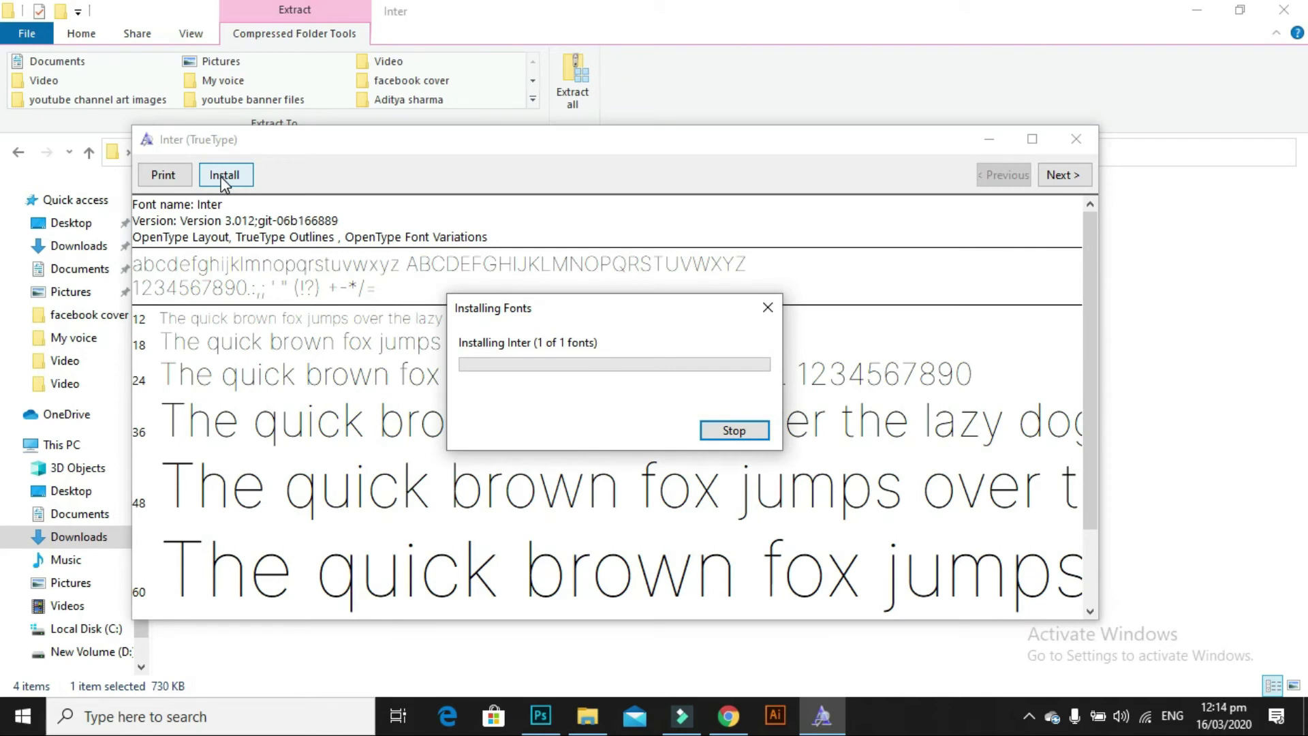
{"action": "left_click", "coordinate": [1075, 141]}
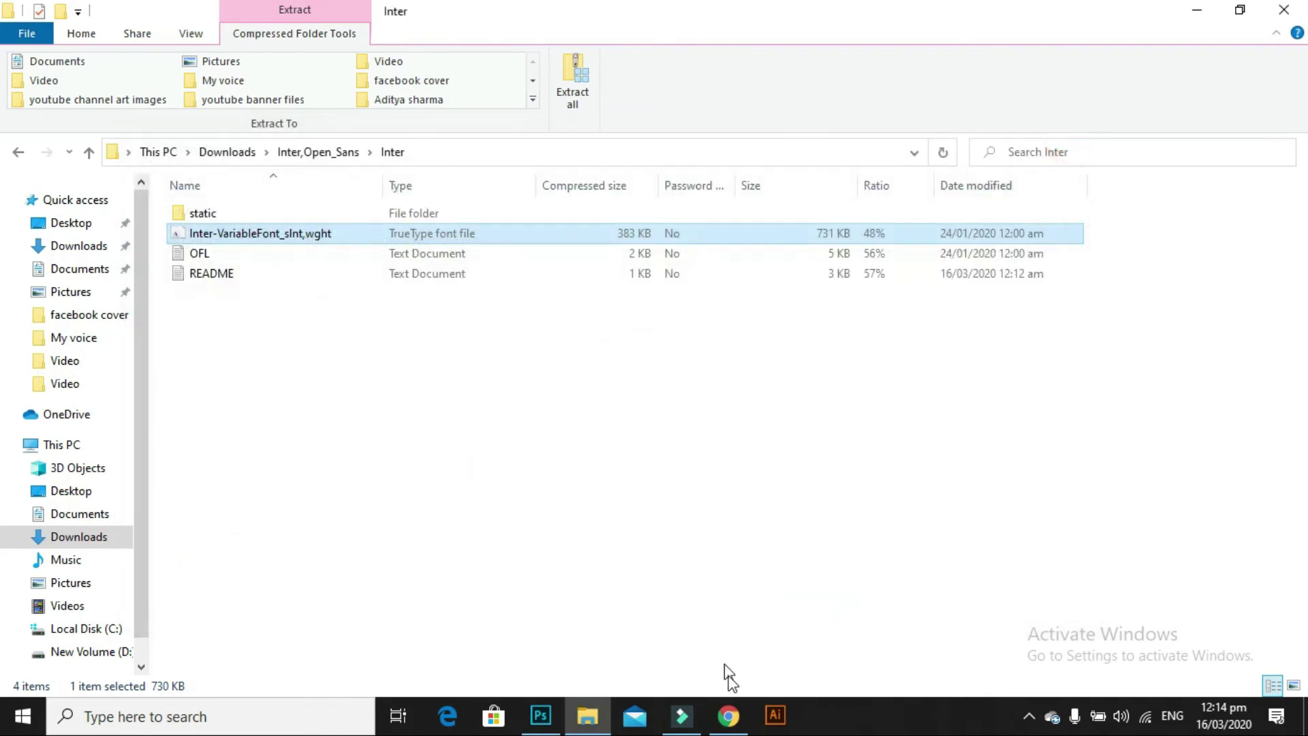
{"action": "left_click", "coordinate": [729, 715]}
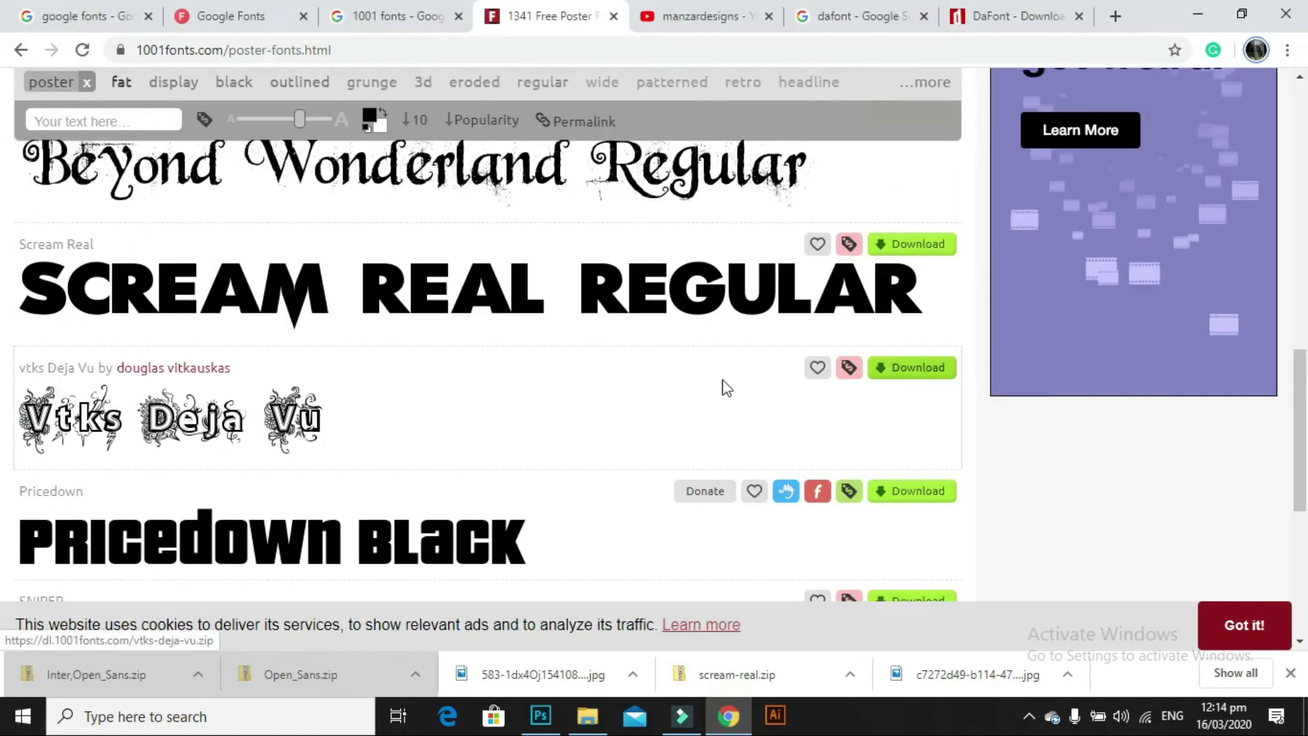
Step: Return from the 1001 Fonts page to the Google results for 'dafont'
{"action": "scroll", "coordinate": [691, 401], "scroll_direction": "up", "scroll_amount": 5}
{"action": "scroll", "coordinate": [692, 400], "scroll_direction": "up", "scroll_amount": 15}
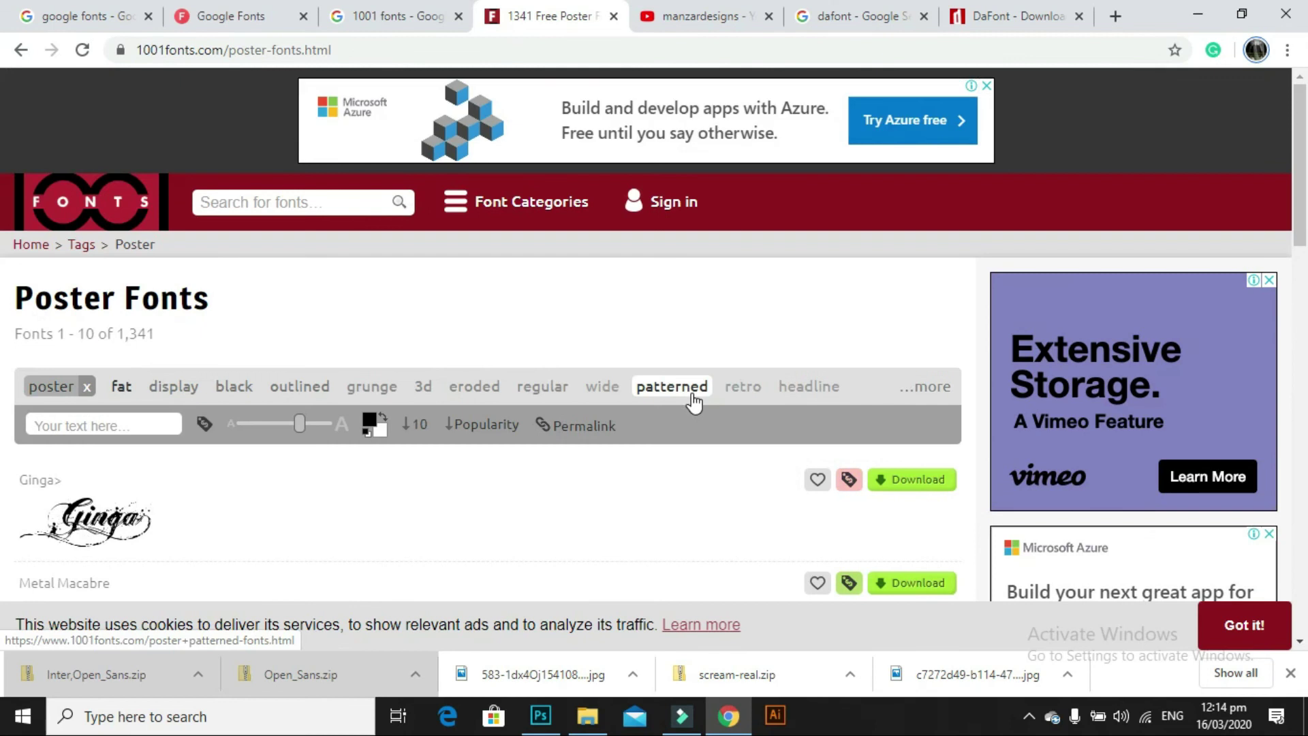
{"action": "left_click", "coordinate": [864, 19]}
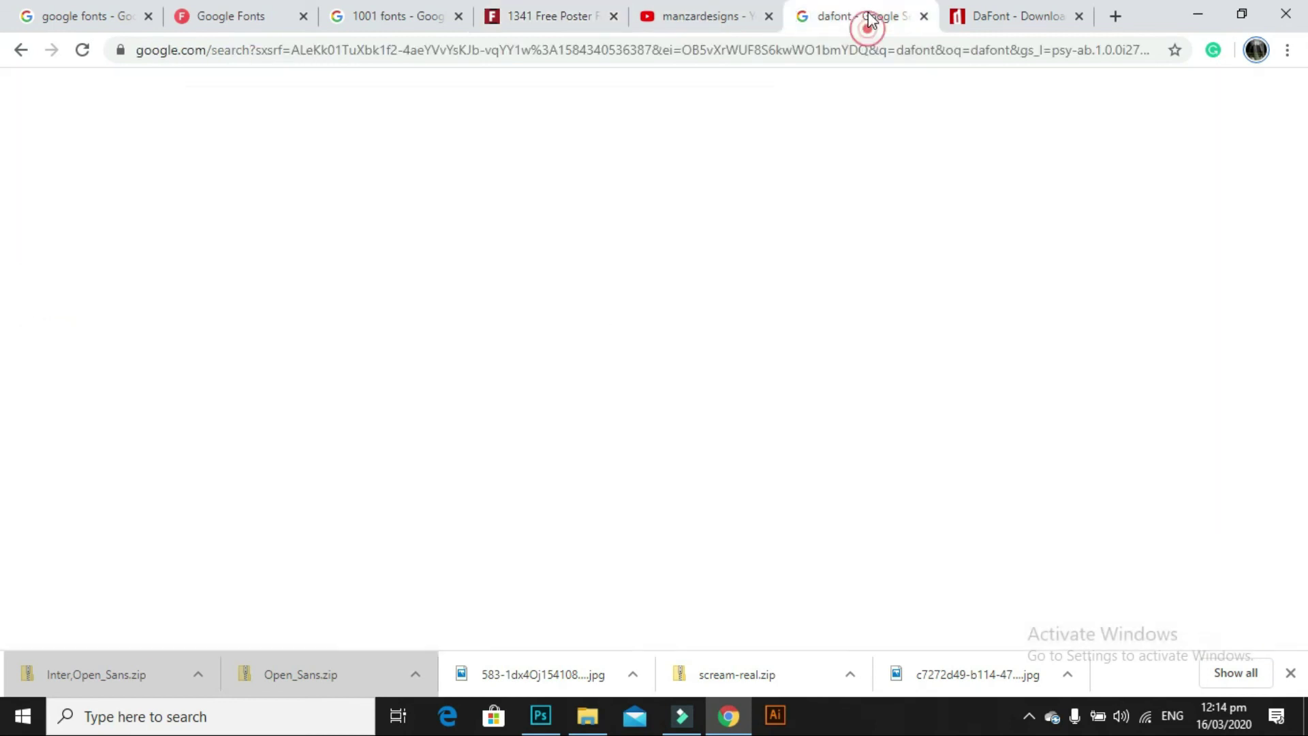
{"action": "left_click", "coordinate": [242, 110]}
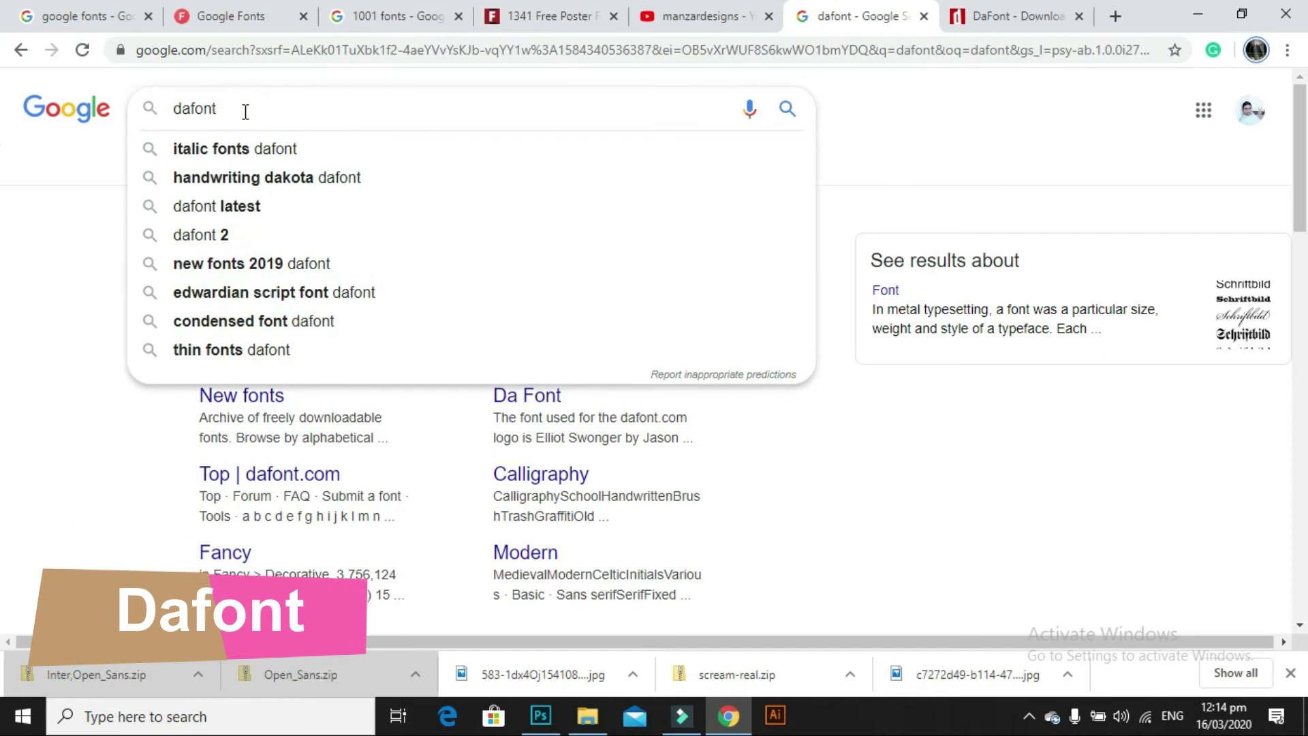
{"action": "left_click", "coordinate": [79, 448]}
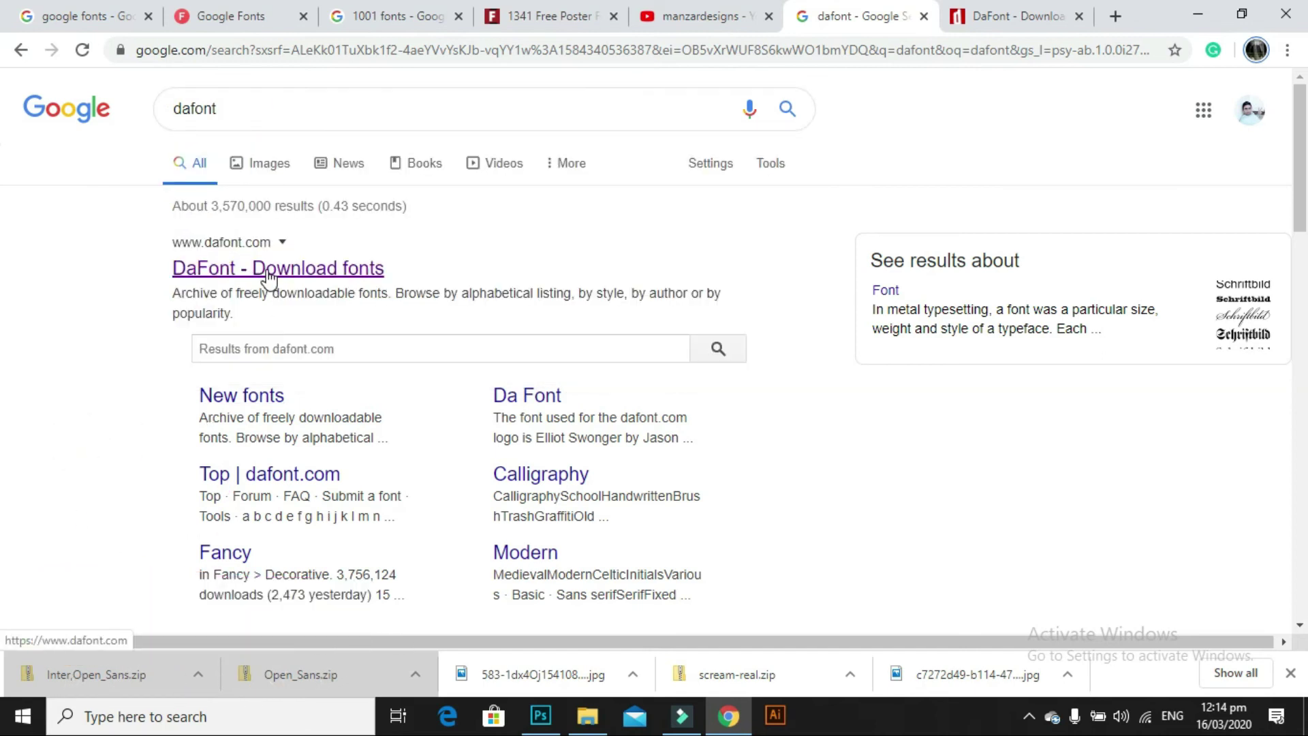
Step: Download the About Love script font from DaFont's Recently added fonts and open its archive
{"action": "left_click", "coordinate": [999, 17]}
{"action": "scroll", "coordinate": [480, 327], "scroll_direction": "down", "scroll_amount": 6}
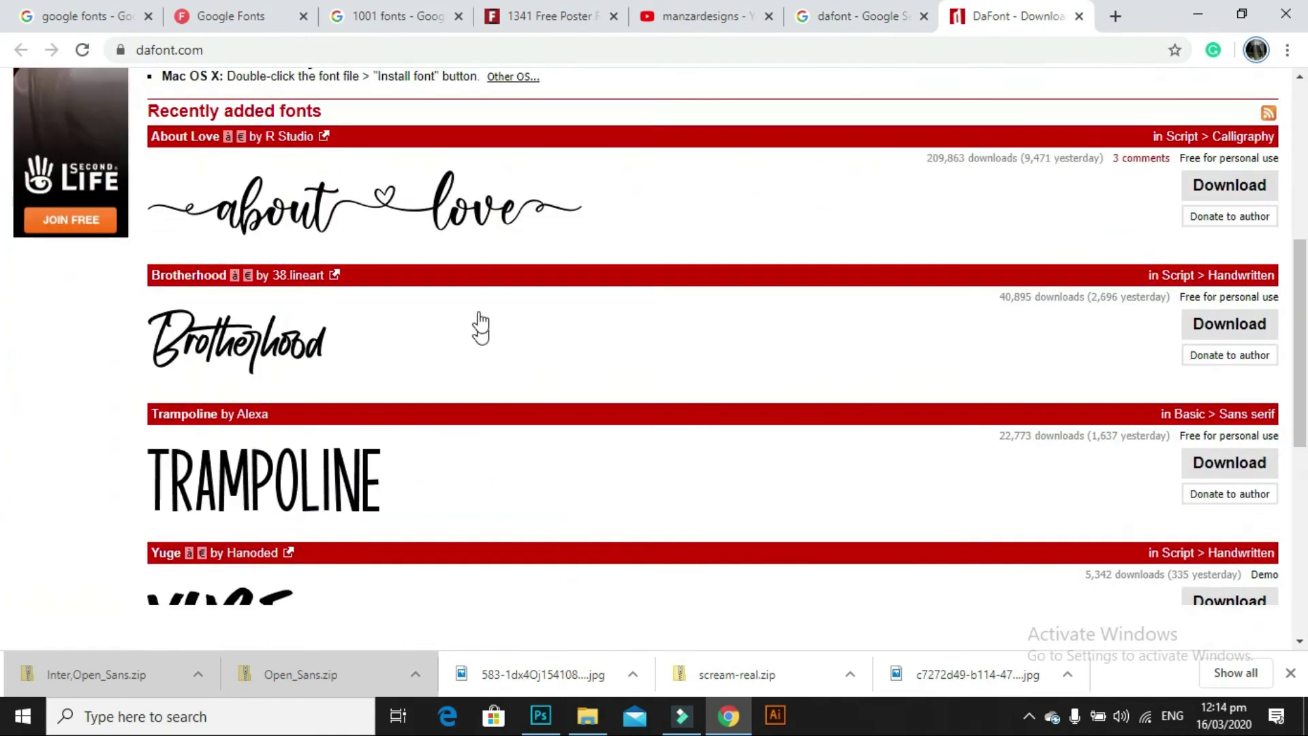
{"action": "scroll", "coordinate": [490, 333], "scroll_direction": "down", "scroll_amount": 8}
{"action": "scroll", "coordinate": [750, 344], "scroll_direction": "up", "scroll_amount": 12}
{"action": "scroll", "coordinate": [641, 320], "scroll_direction": "down", "scroll_amount": 3}
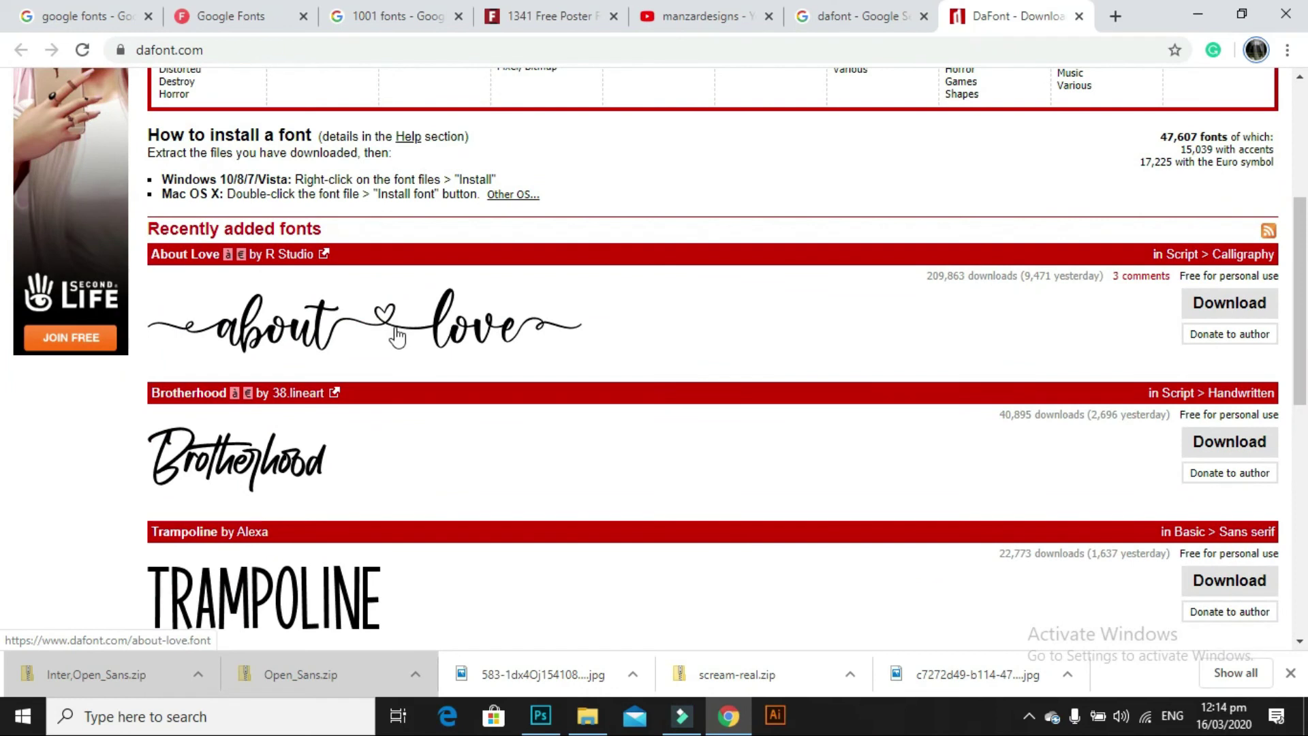
{"action": "scroll", "coordinate": [395, 332], "scroll_direction": "up", "scroll_amount": 1}
{"action": "scroll", "coordinate": [273, 293], "scroll_direction": "up", "scroll_amount": 4}
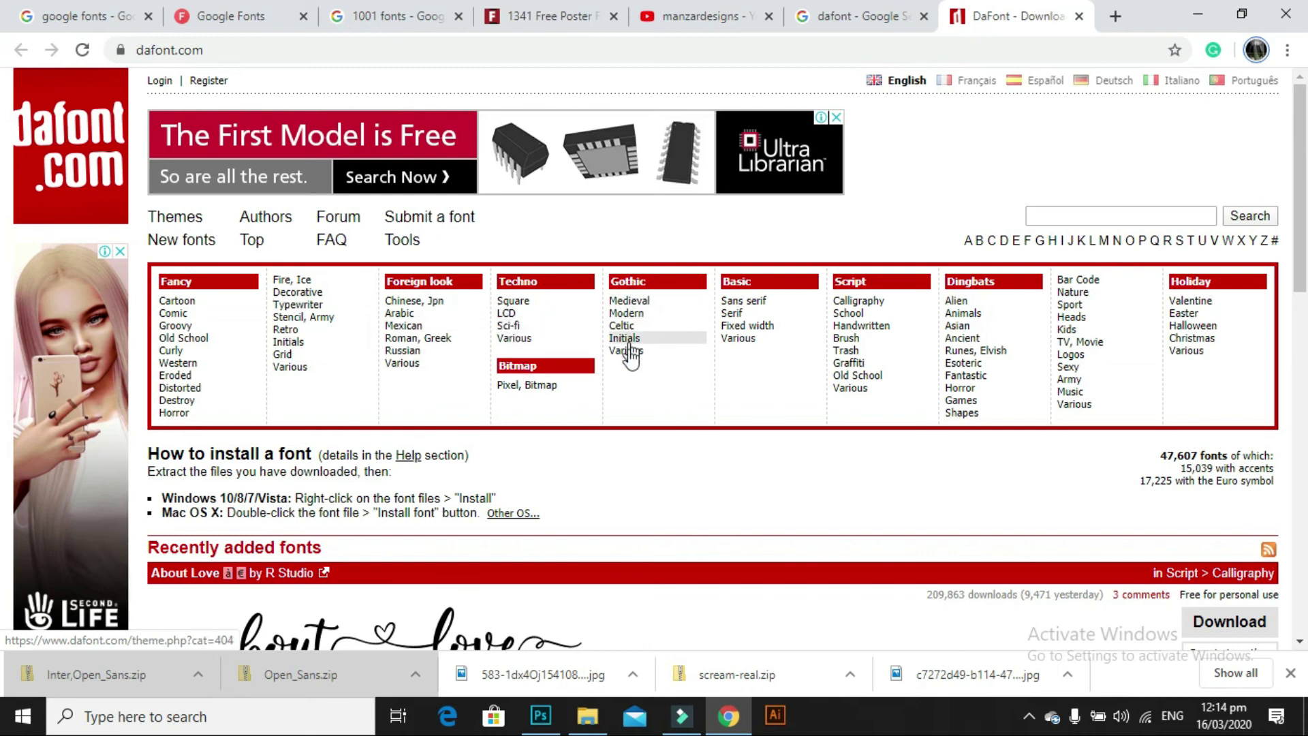
{"action": "scroll", "coordinate": [774, 356], "scroll_direction": "down", "scroll_amount": 1}
{"action": "scroll", "coordinate": [774, 356], "scroll_direction": "down", "scroll_amount": 4}
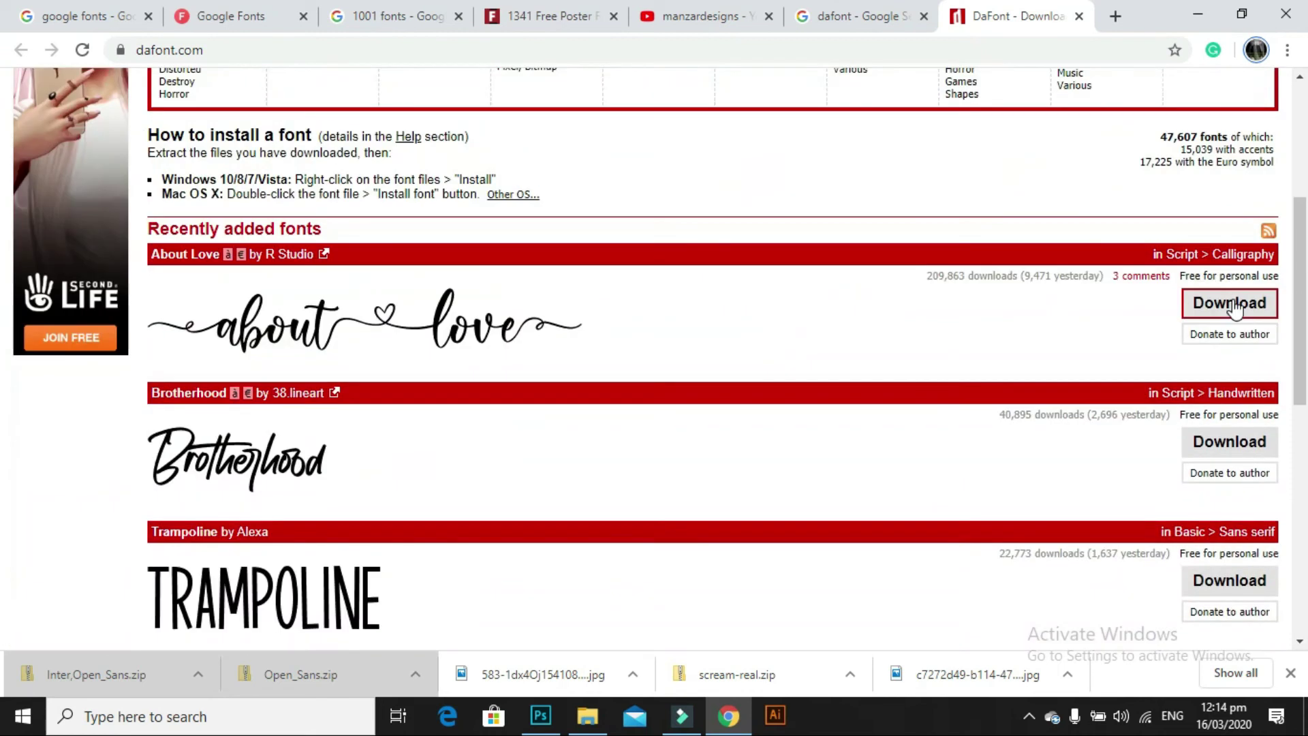
{"action": "left_click", "coordinate": [1204, 310]}
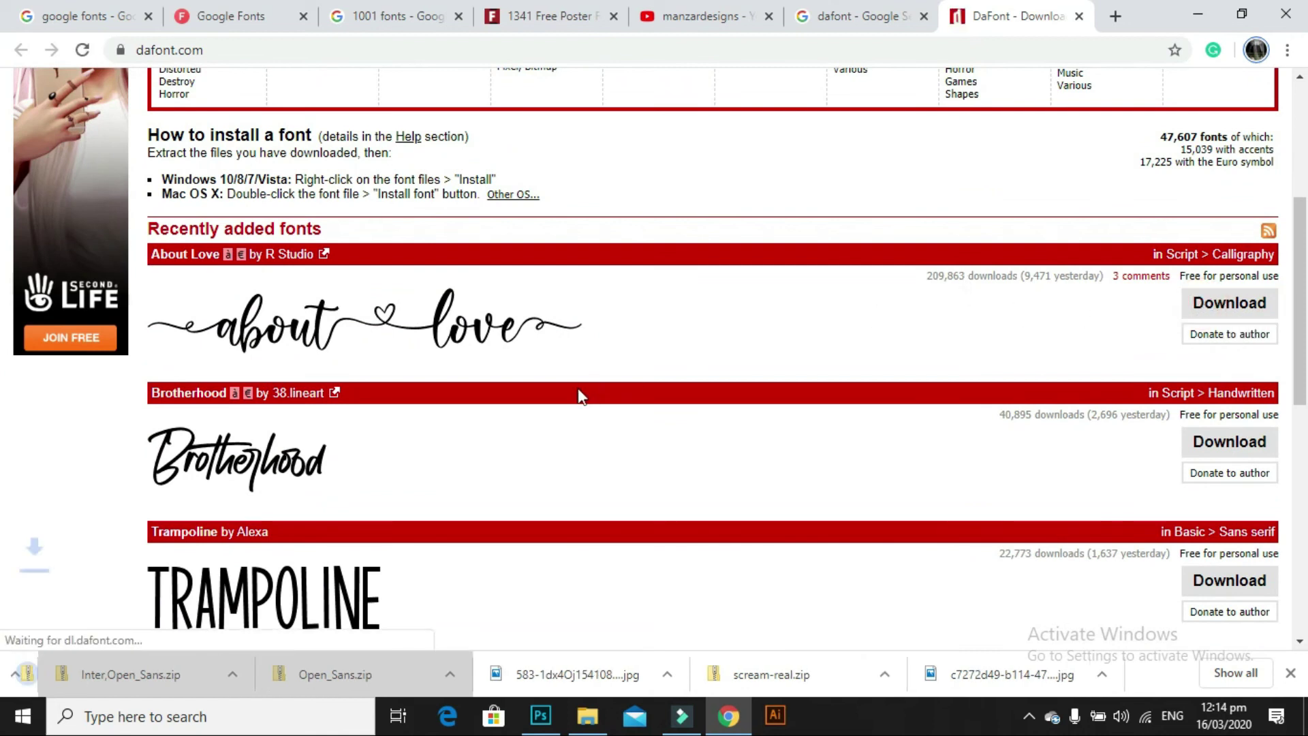
{"action": "left_click", "coordinate": [101, 681]}
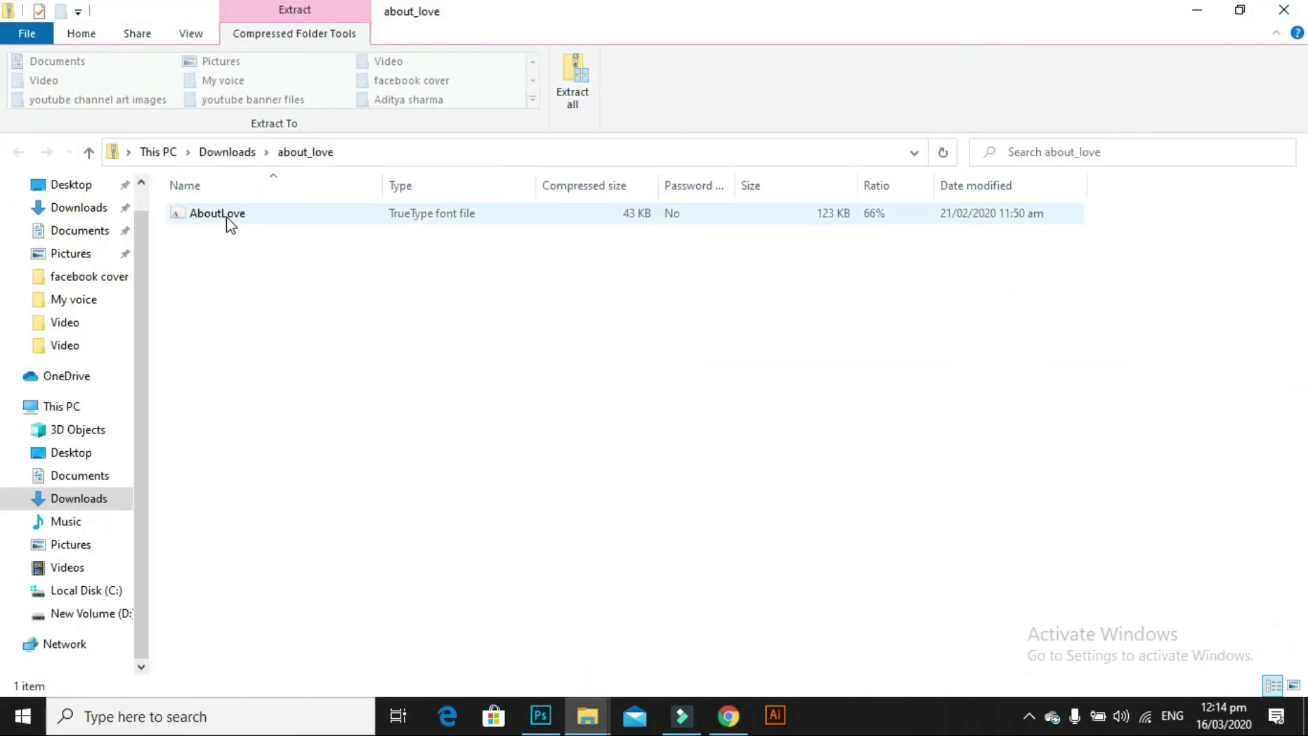
Step: Preview the AboutLove font file, install it into Windows, and close the preview
{"action": "double_click", "coordinate": [227, 216]}
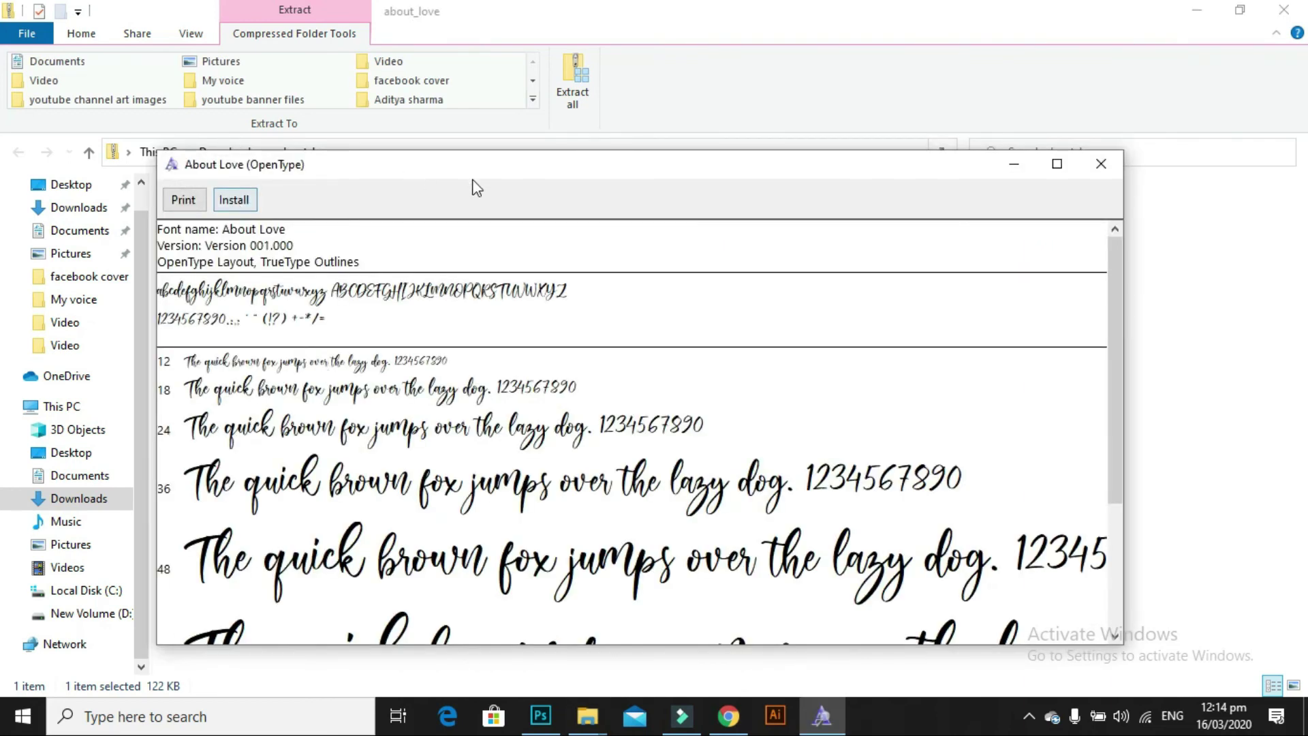
{"action": "left_click_drag", "start_coordinate": [494, 174], "coordinate": [445, 119]}
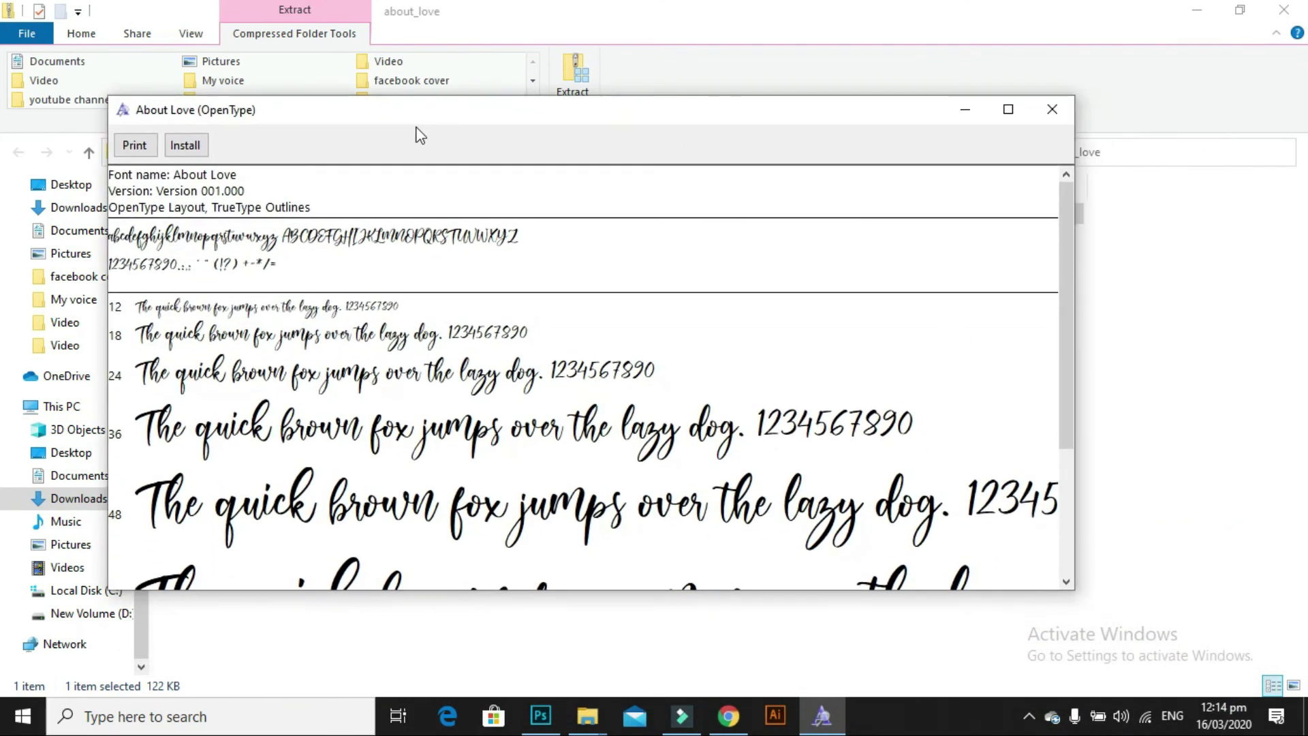
{"action": "left_click", "coordinate": [185, 147]}
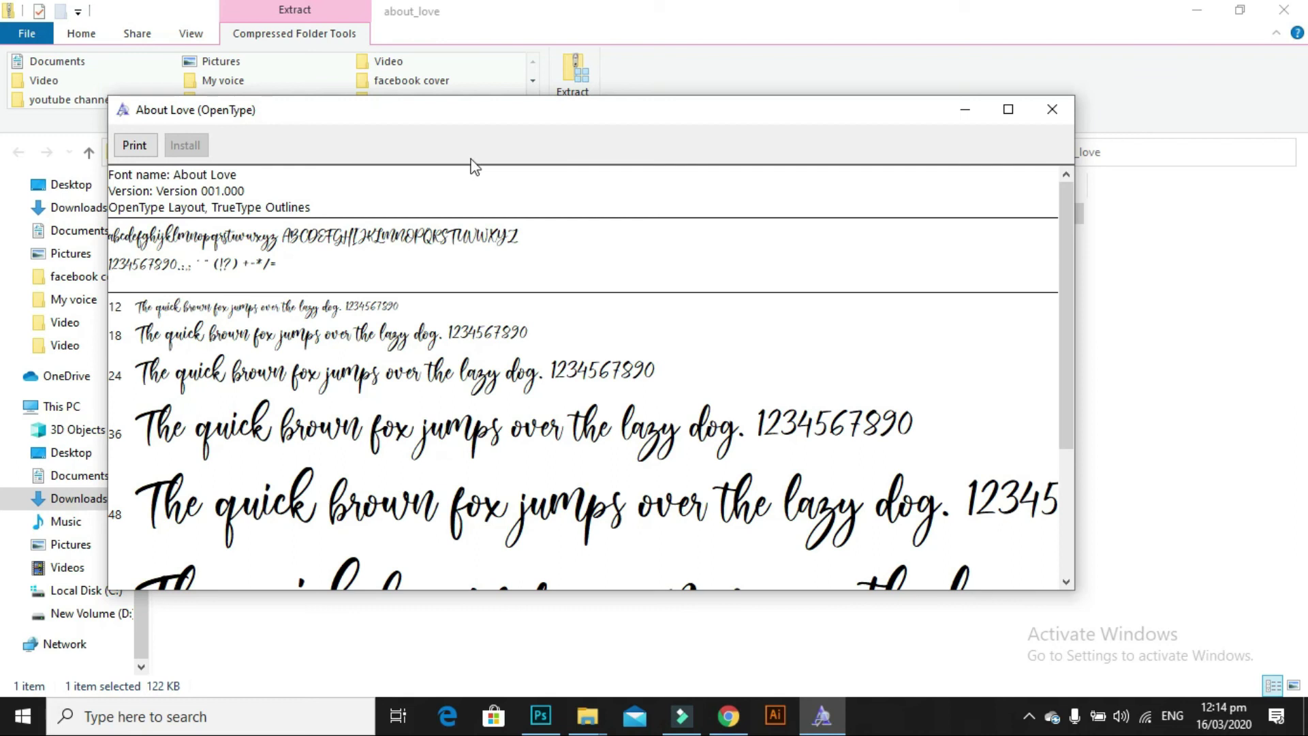
{"action": "left_click", "coordinate": [1053, 109]}
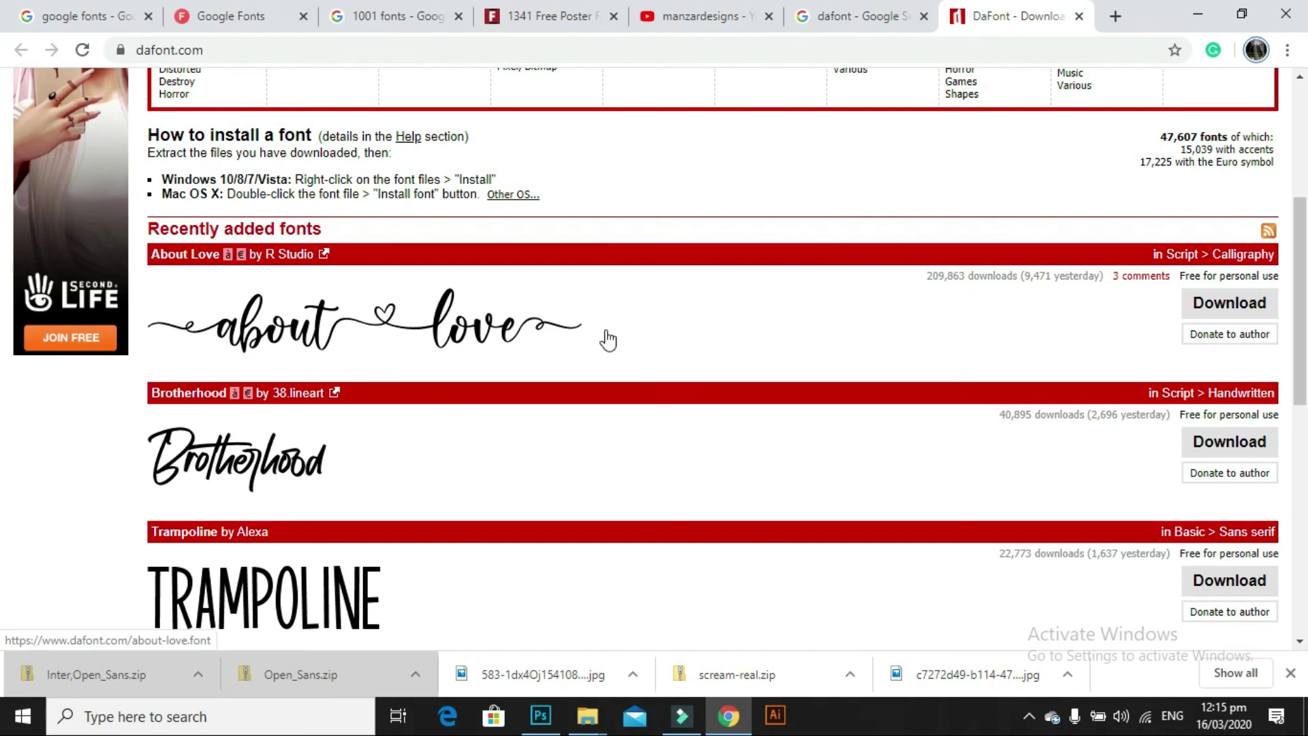
Step: Revisit the '1001 fonts' and 'dafont' result tabs, ending on the YouTube channel tab
{"action": "left_click", "coordinate": [371, 16]}
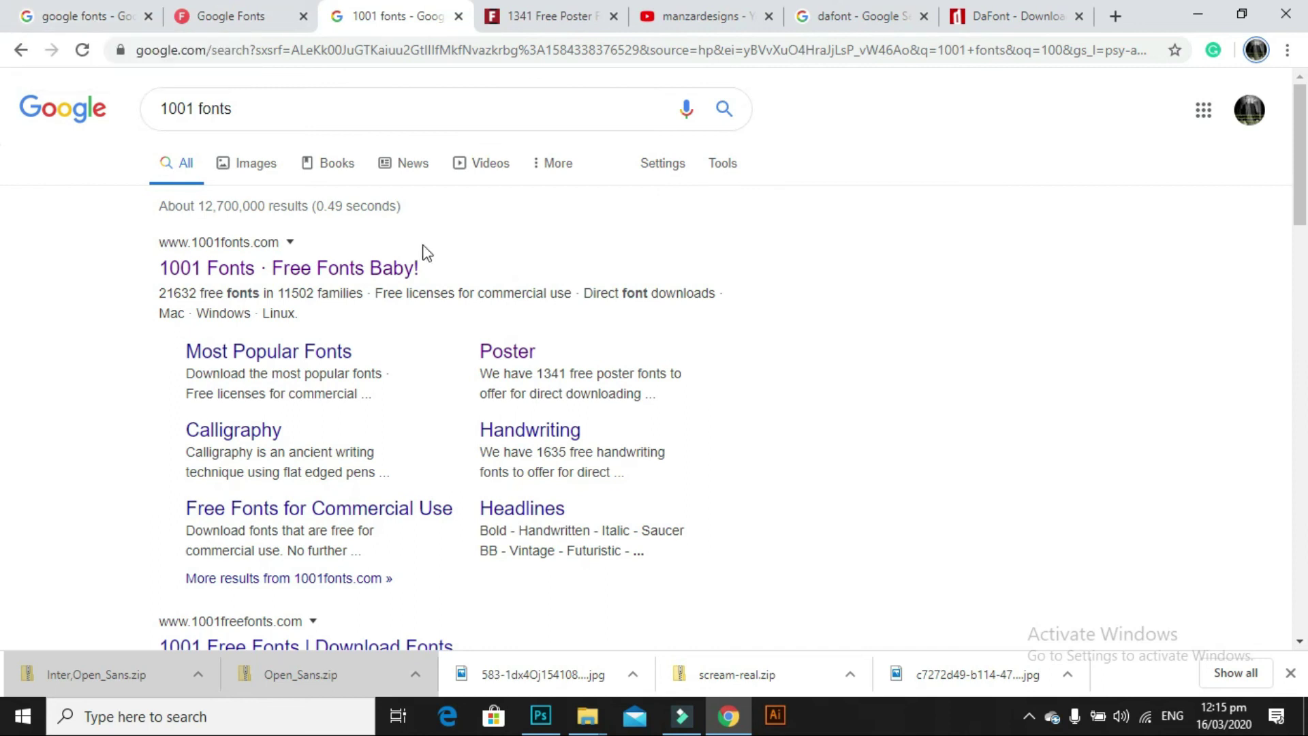
{"action": "left_click", "coordinate": [854, 23]}
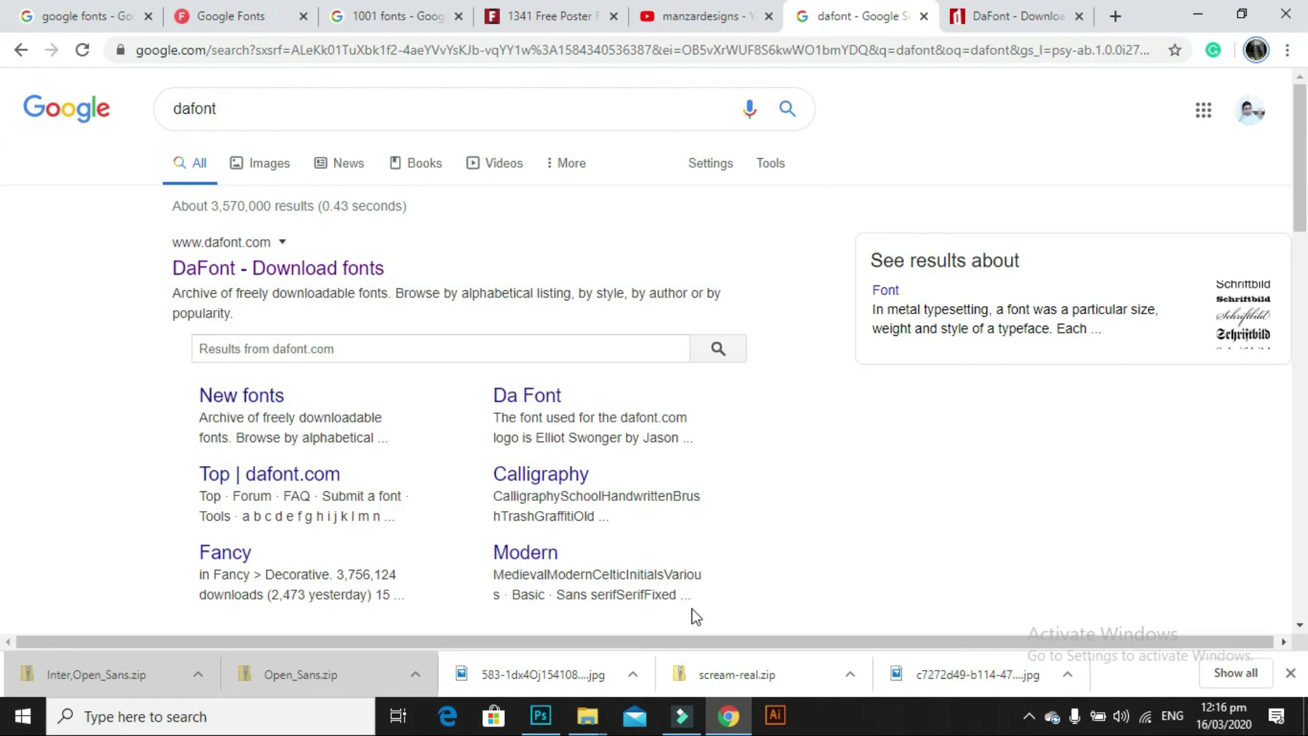
{"action": "key", "text": "ctrl+shift+Tab"}
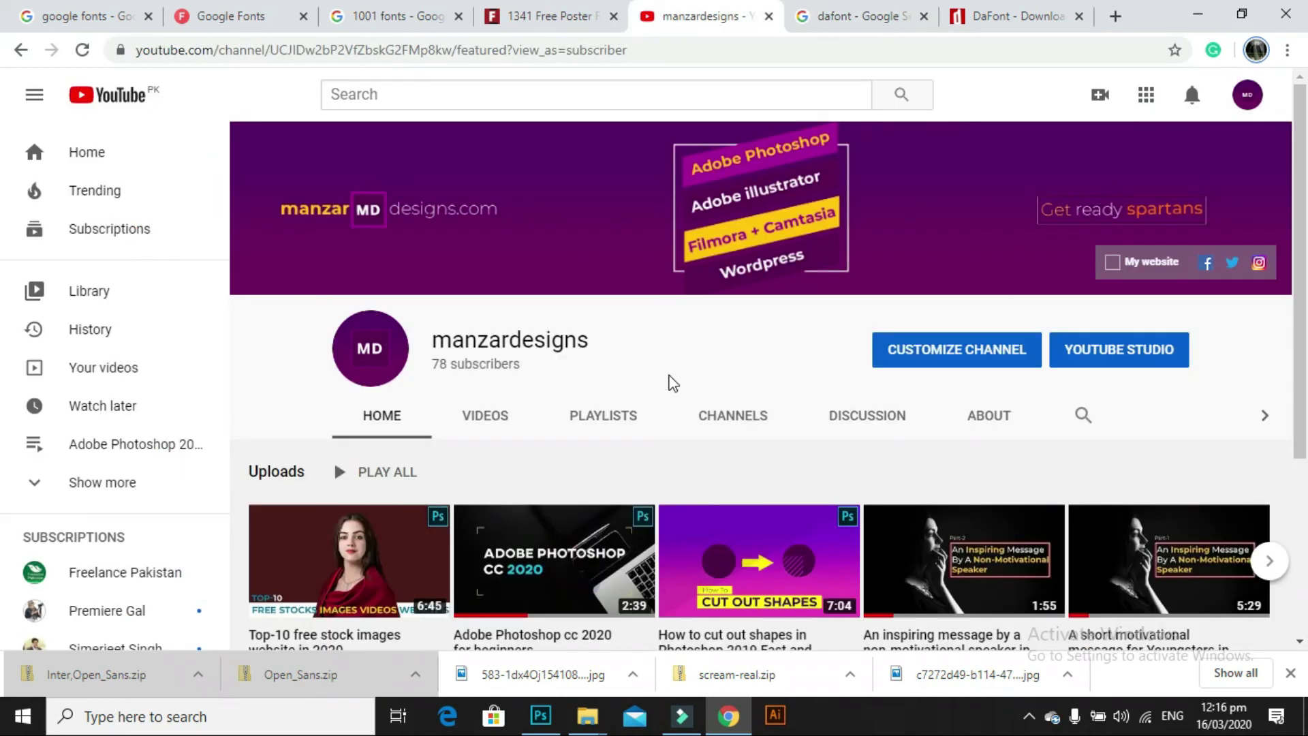